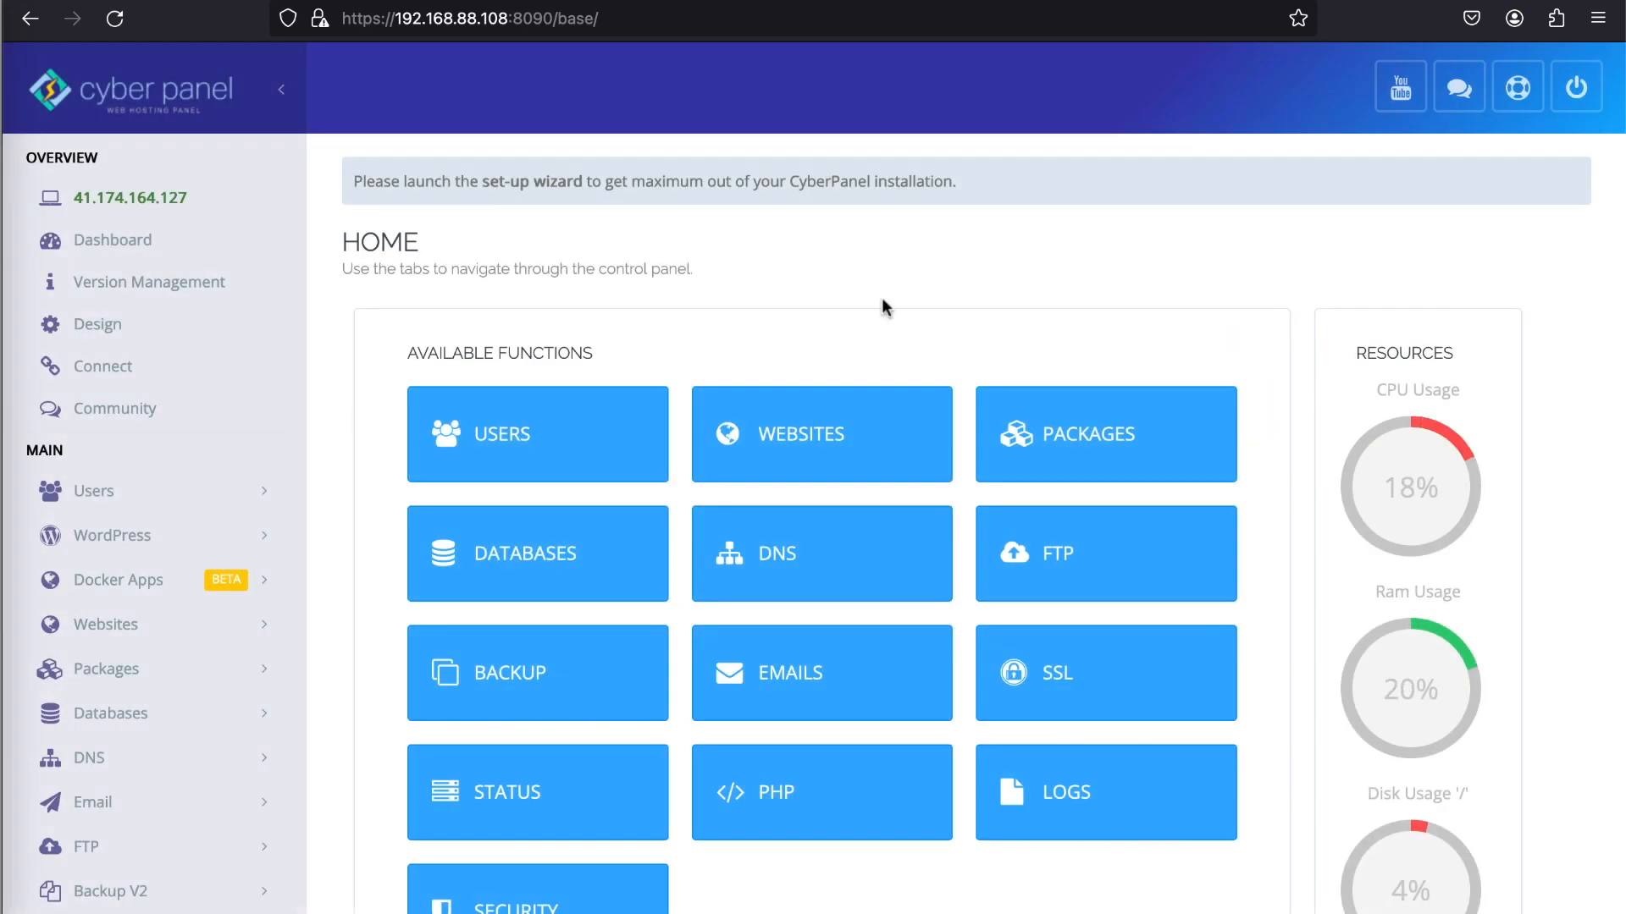
- Start creating a website with package admin_basic, owner admin and domain name wordpress.net
{"action": "left_click", "coordinate": [837, 439]}
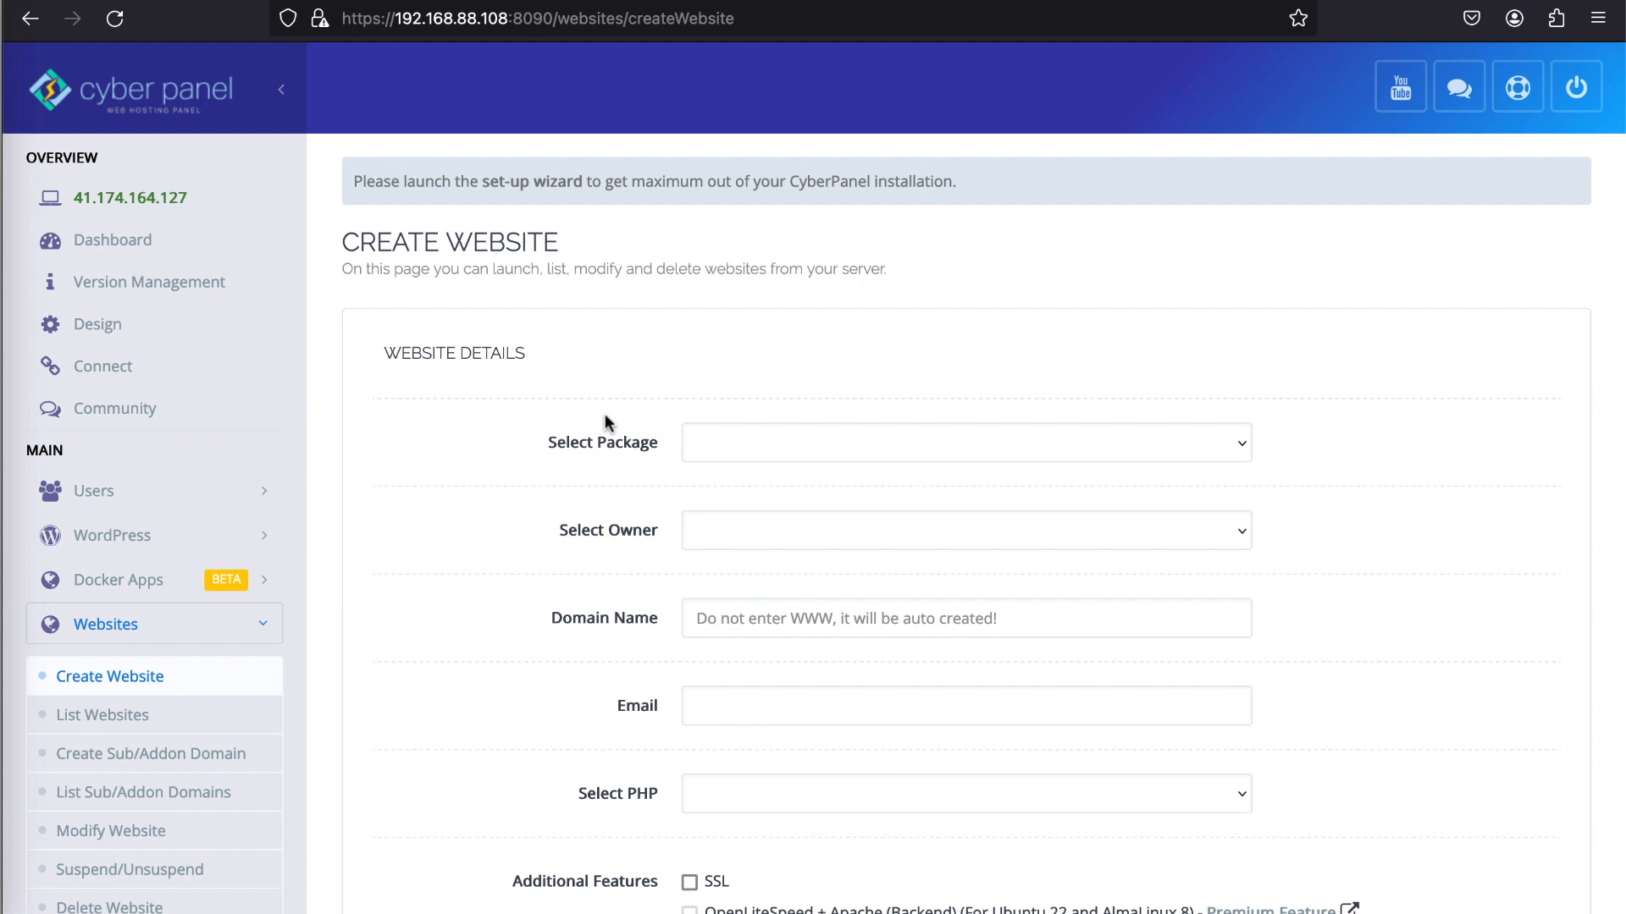
{"action": "left_click", "coordinate": [721, 447]}
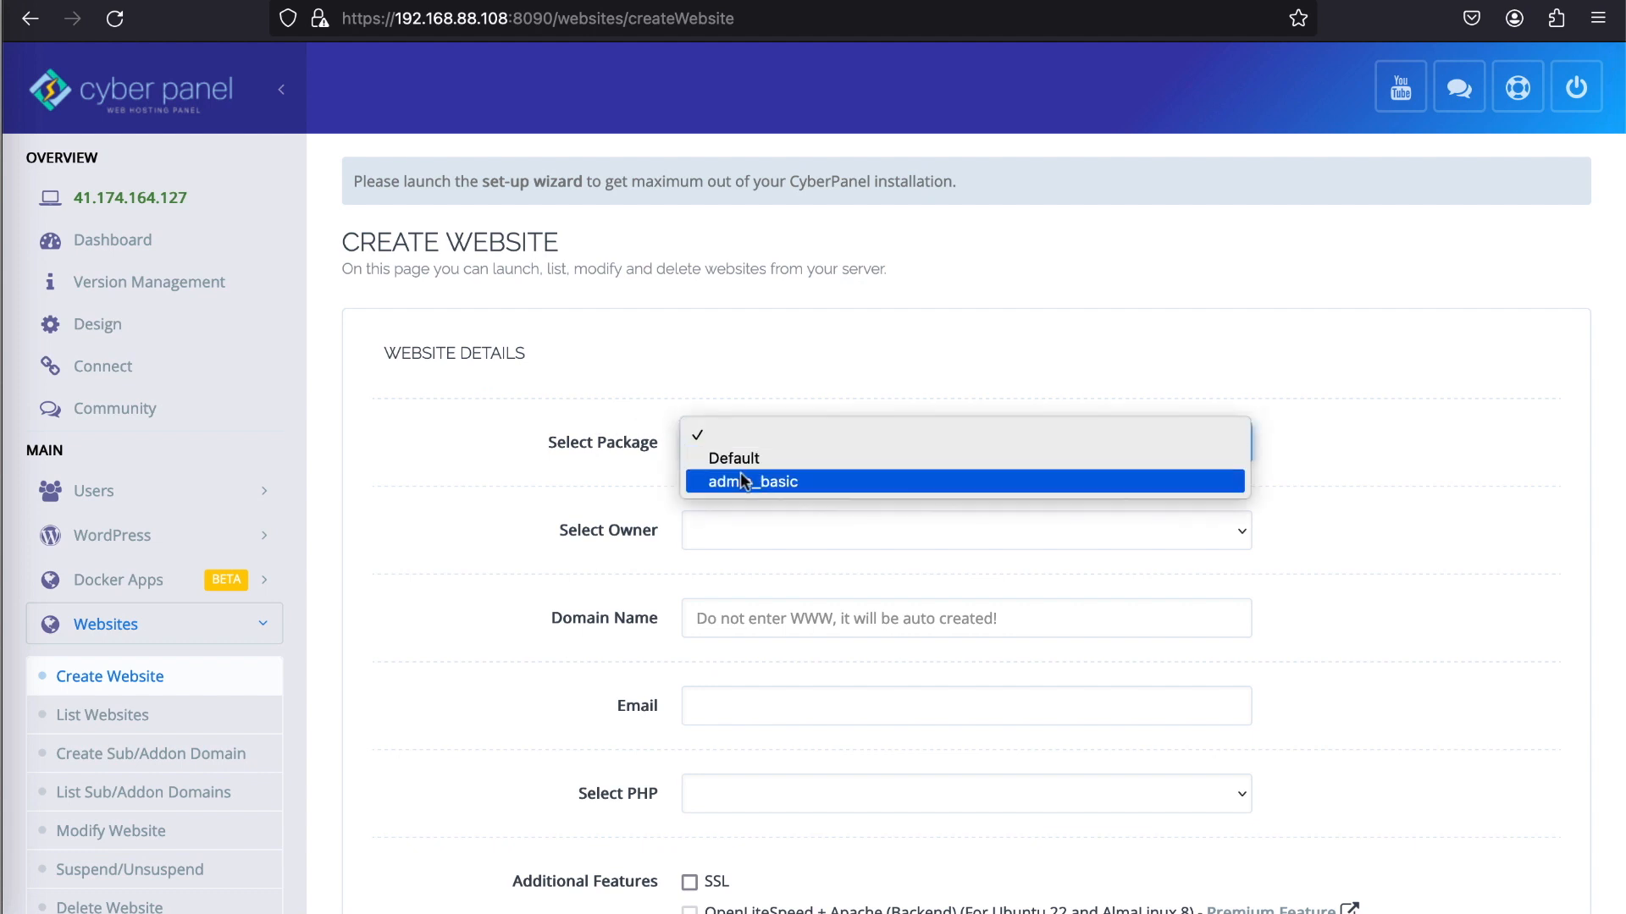
{"action": "left_click", "coordinate": [740, 475]}
{"action": "left_click", "coordinate": [744, 541]}
{"action": "left_click", "coordinate": [751, 569]}
{"action": "left_click", "coordinate": [745, 617]}
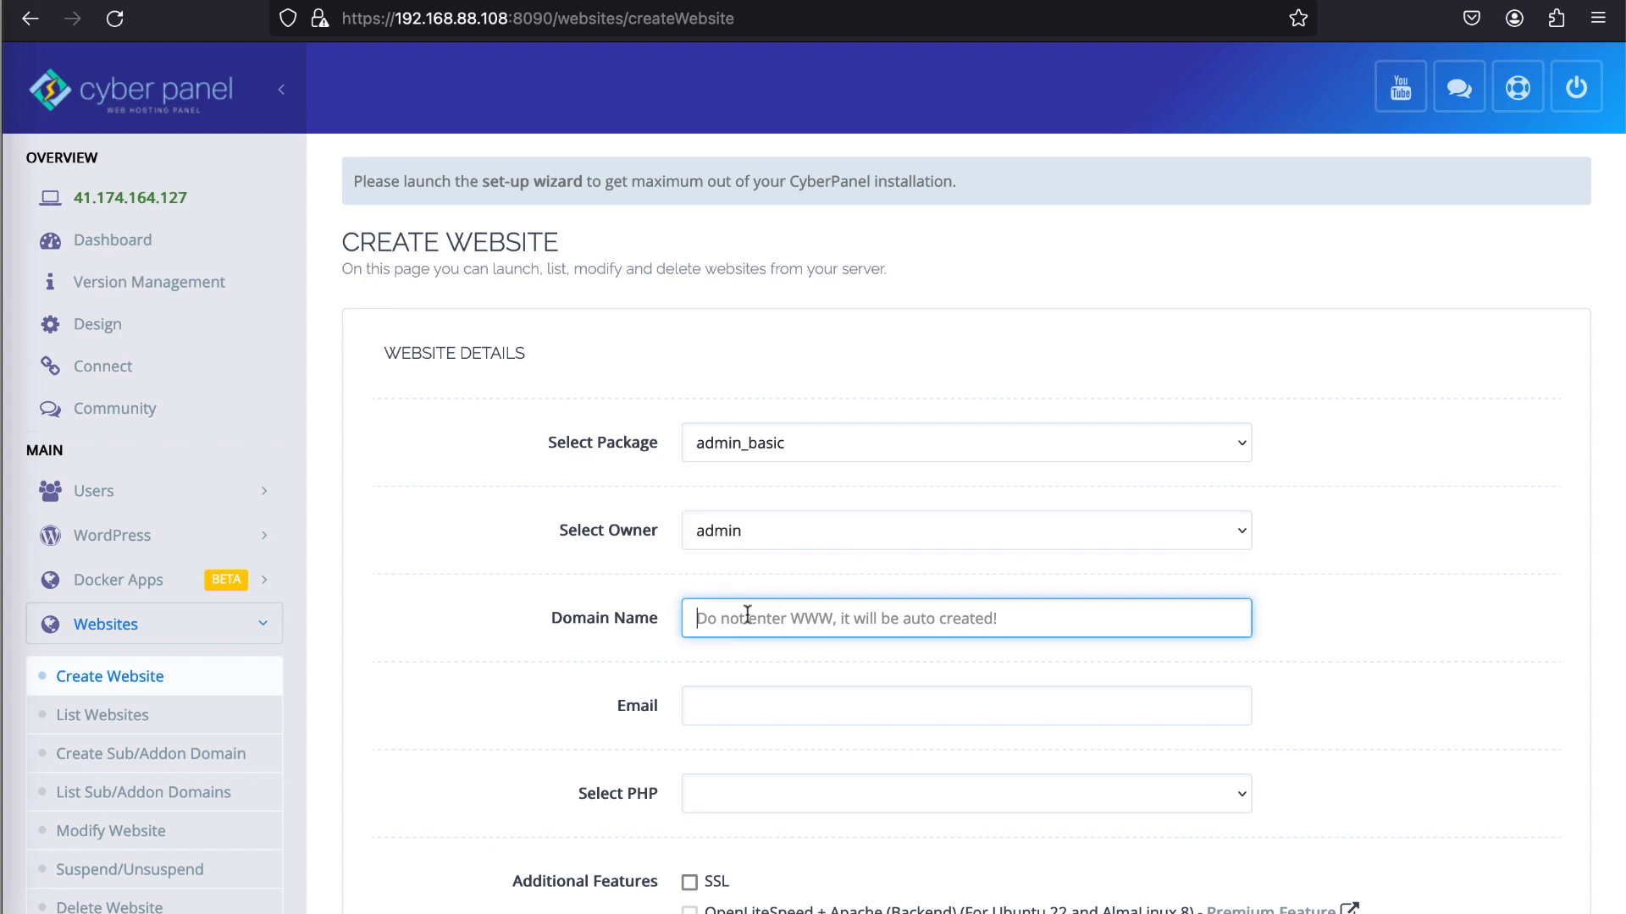
{"action": "type", "text": "wordpress.net"}
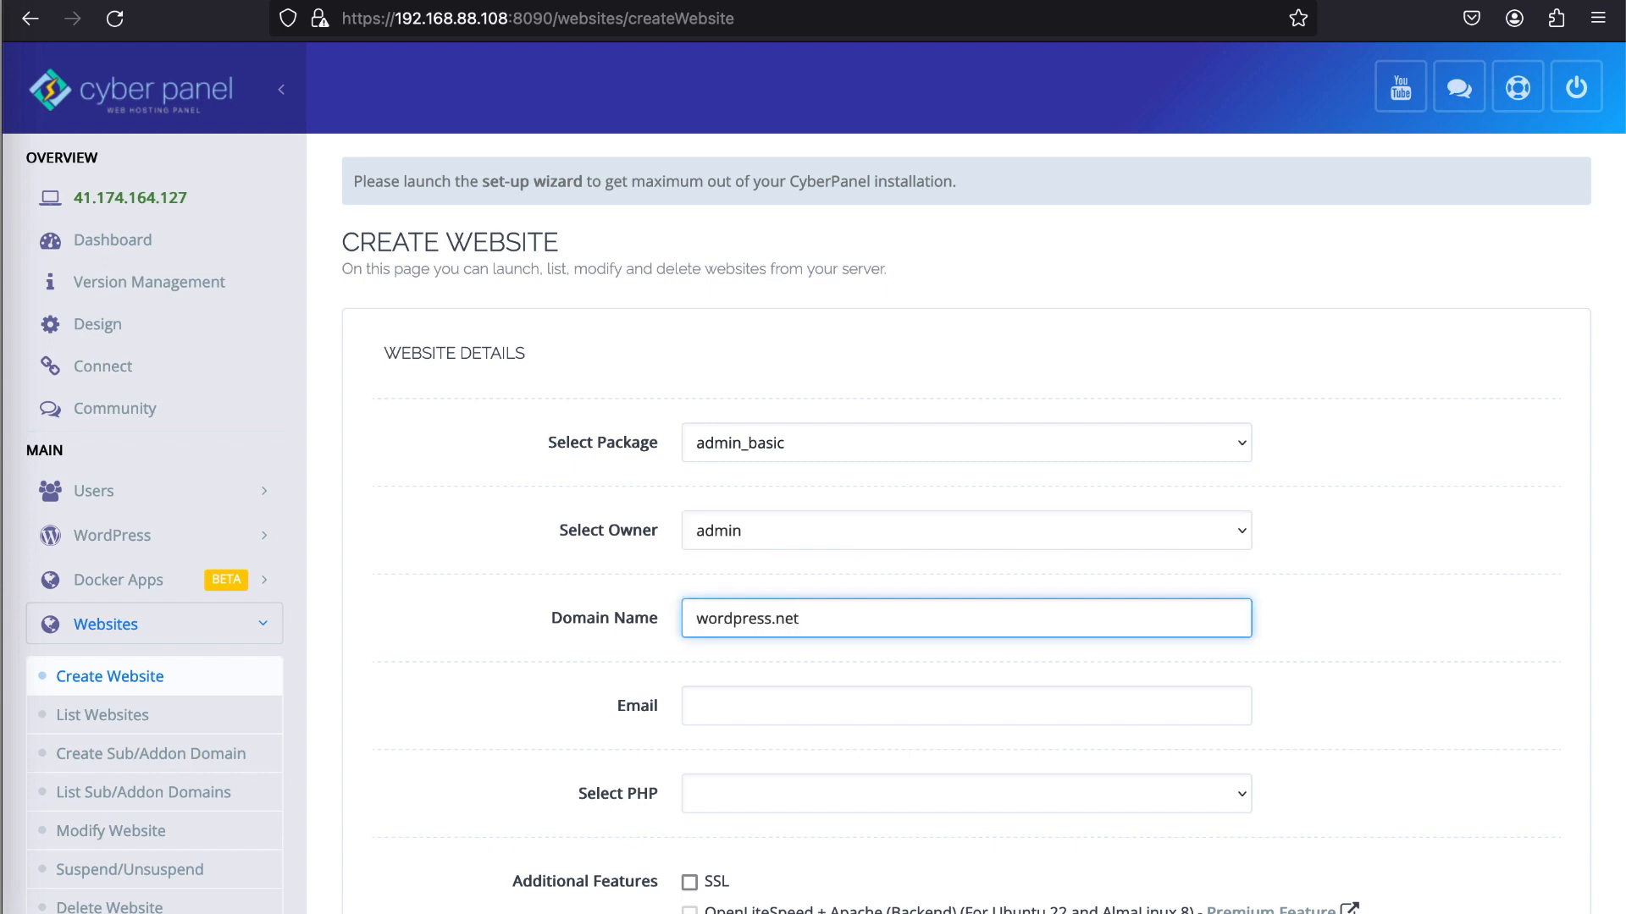
- Fill in the website's contact email address and select PHP 8.0 as its PHP version
{"action": "left_click", "coordinate": [745, 695]}
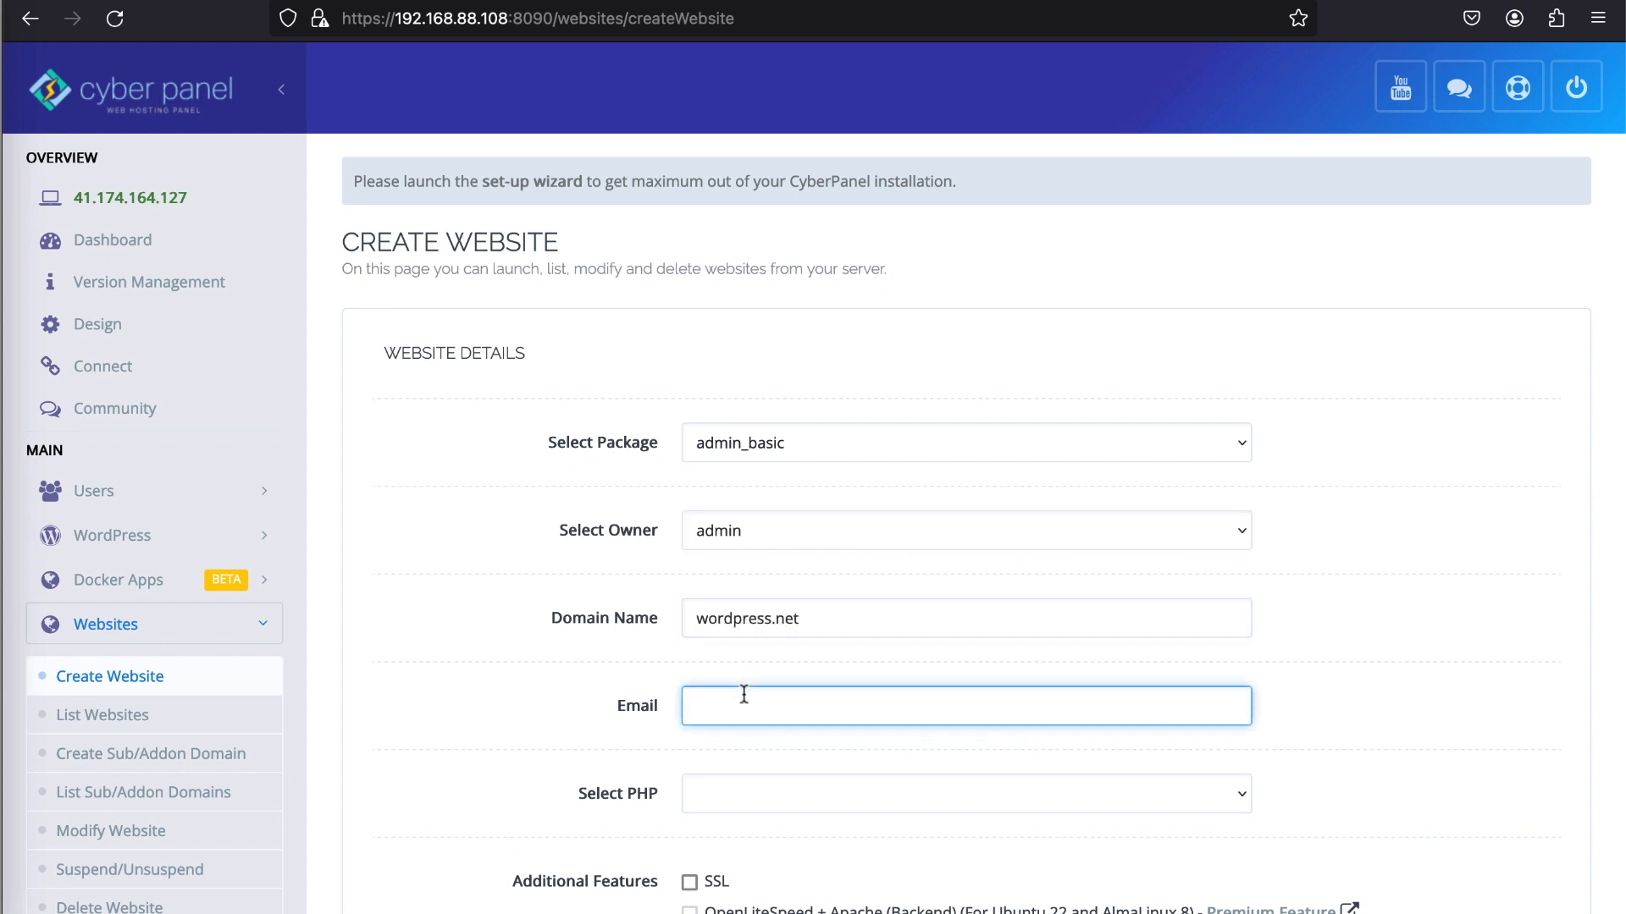
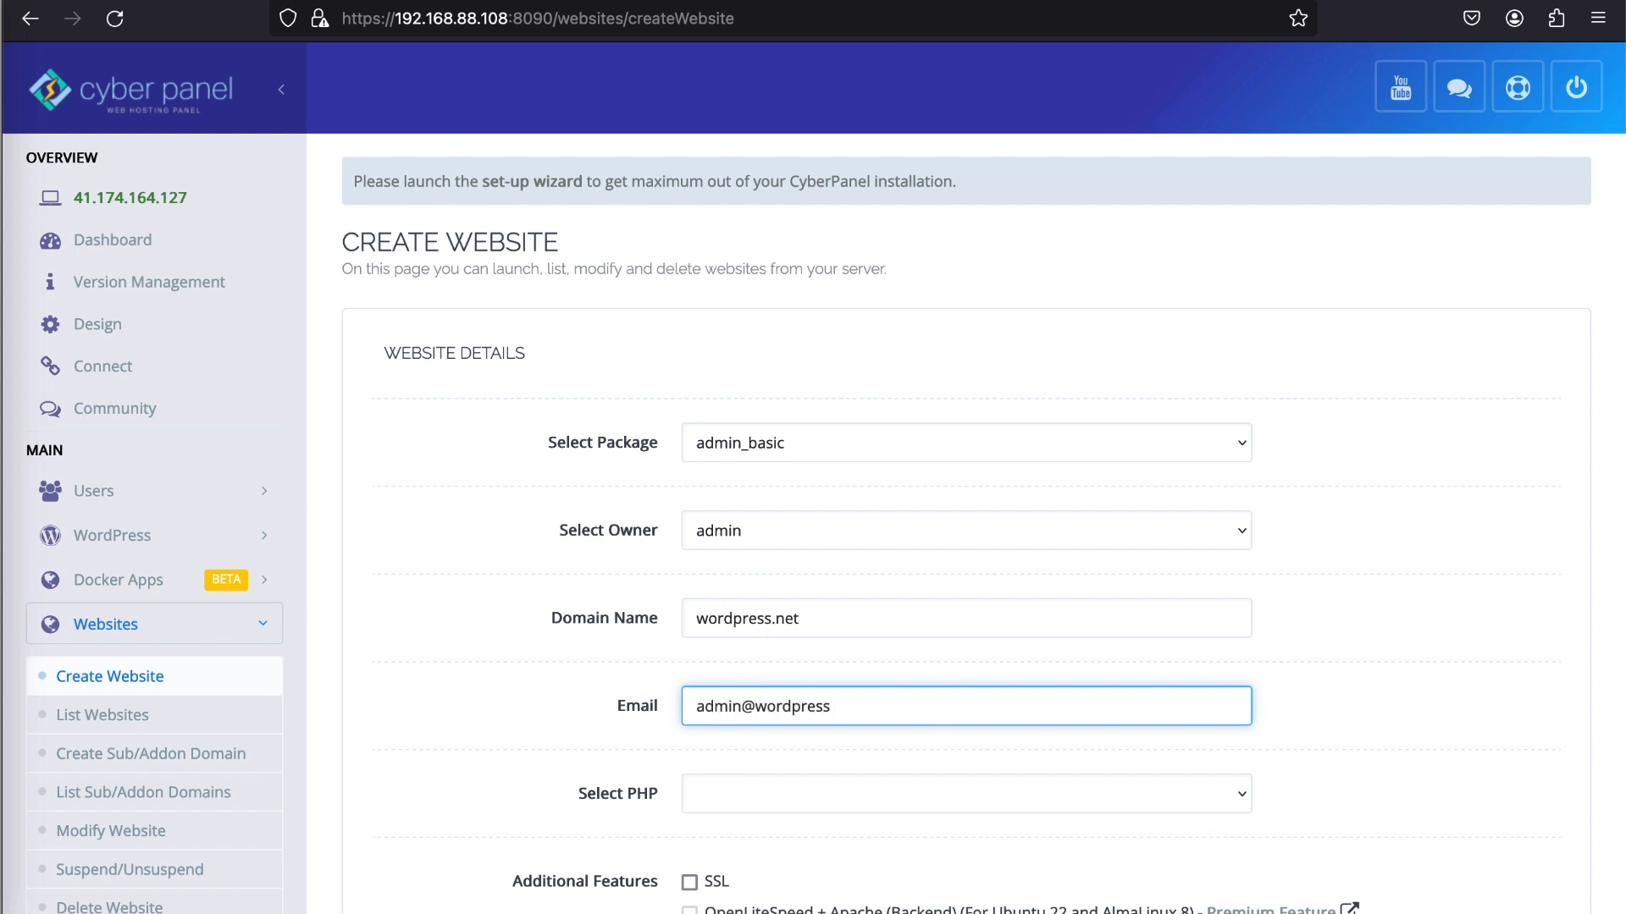
{"action": "left_click", "coordinate": [764, 794]}
{"action": "left_click", "coordinate": [767, 831]}
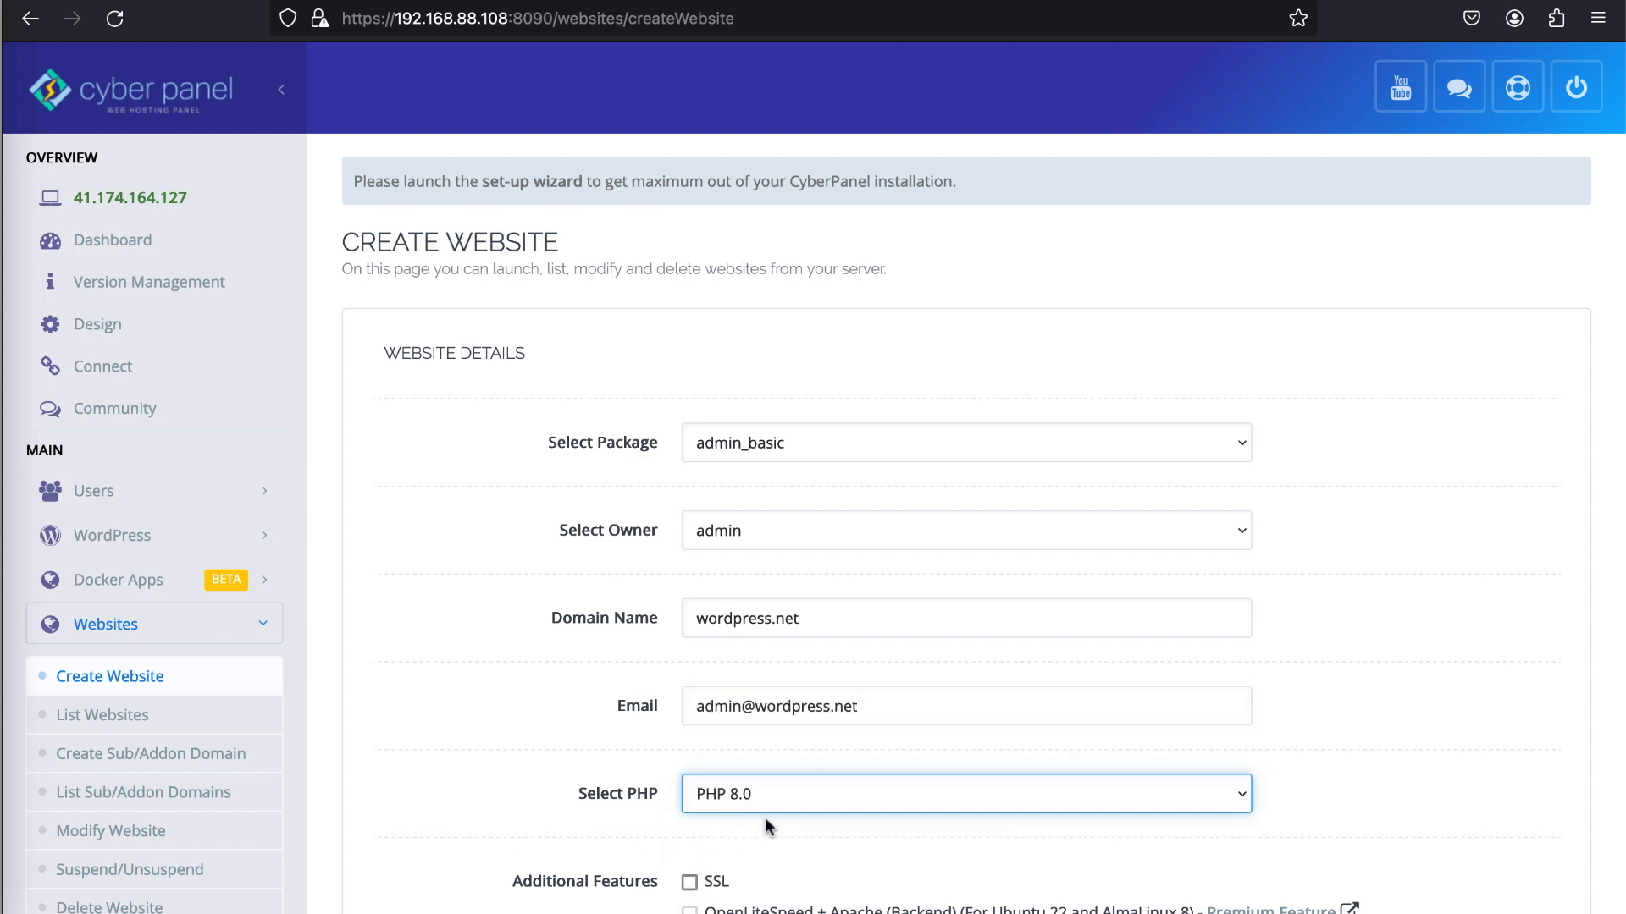
- Create the website with SSL and all other additional features left disabled
{"action": "scroll", "coordinate": [814, 715], "scroll_direction": "down", "scroll_amount": 4}
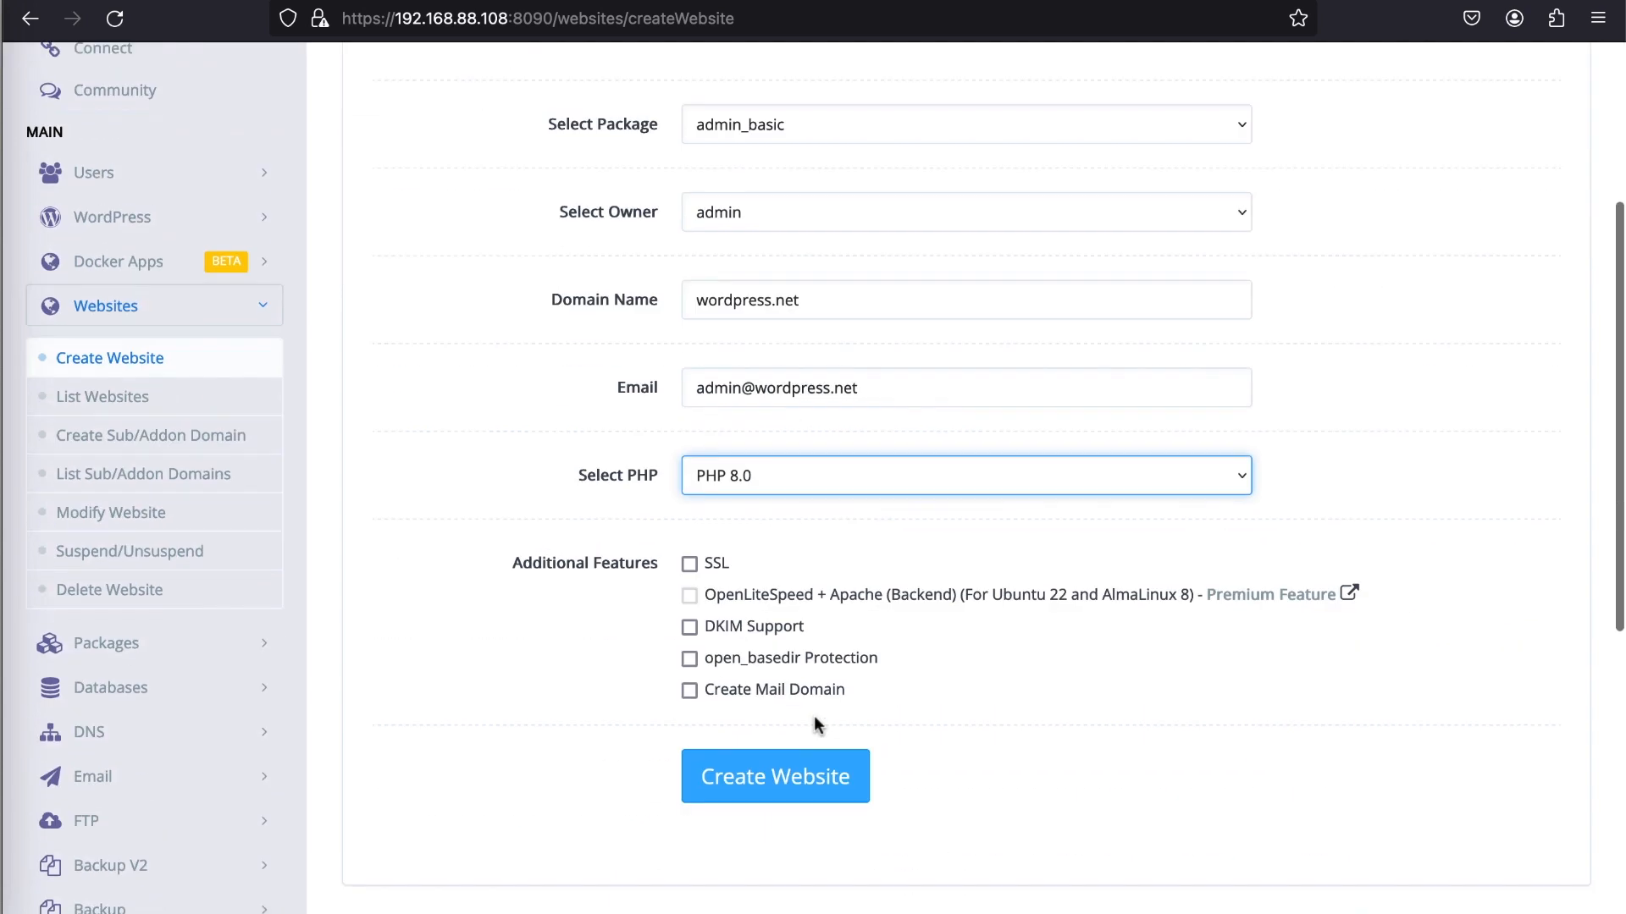
{"action": "left_click", "coordinate": [688, 566]}
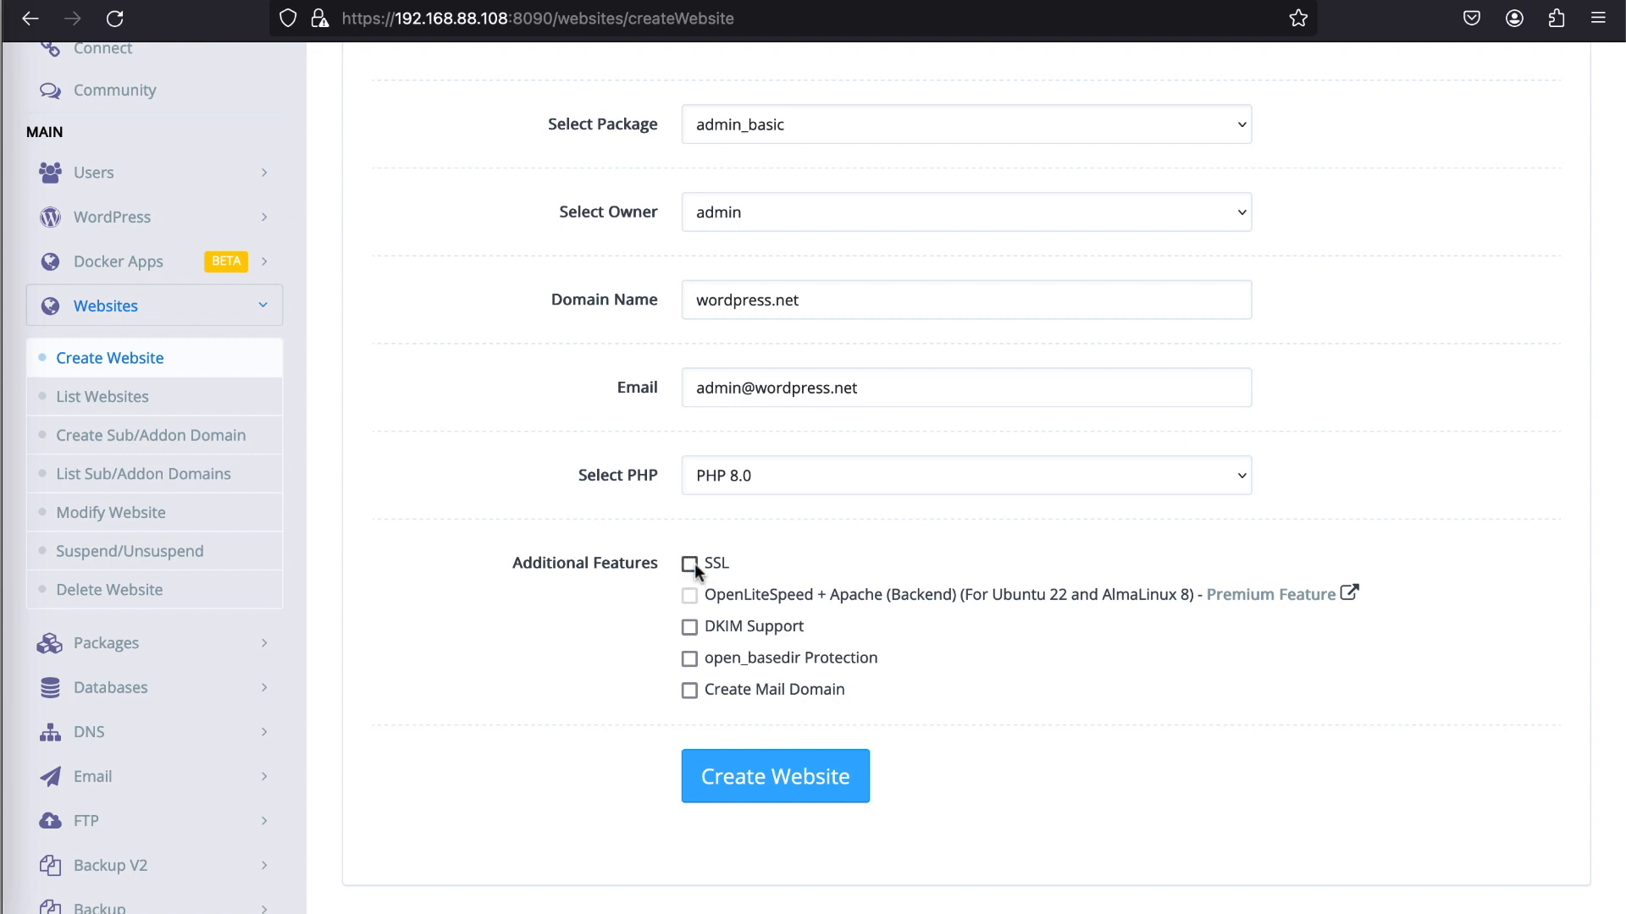
{"action": "left_click", "coordinate": [811, 787]}
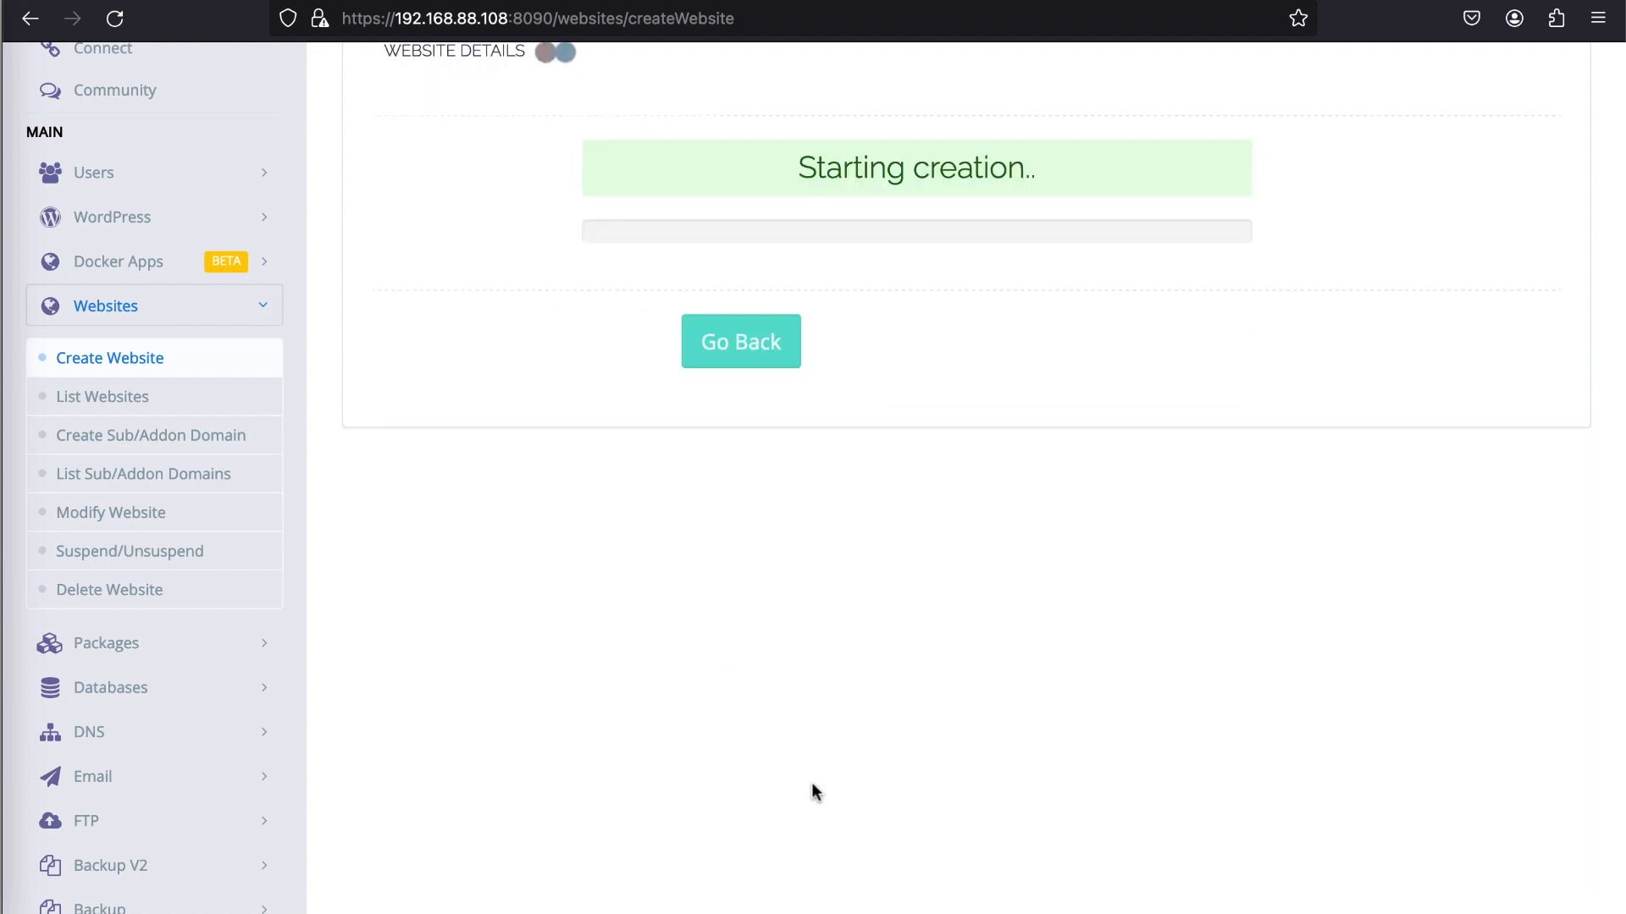
{"action": "scroll", "coordinate": [812, 785], "scroll_direction": "up", "scroll_amount": 4}
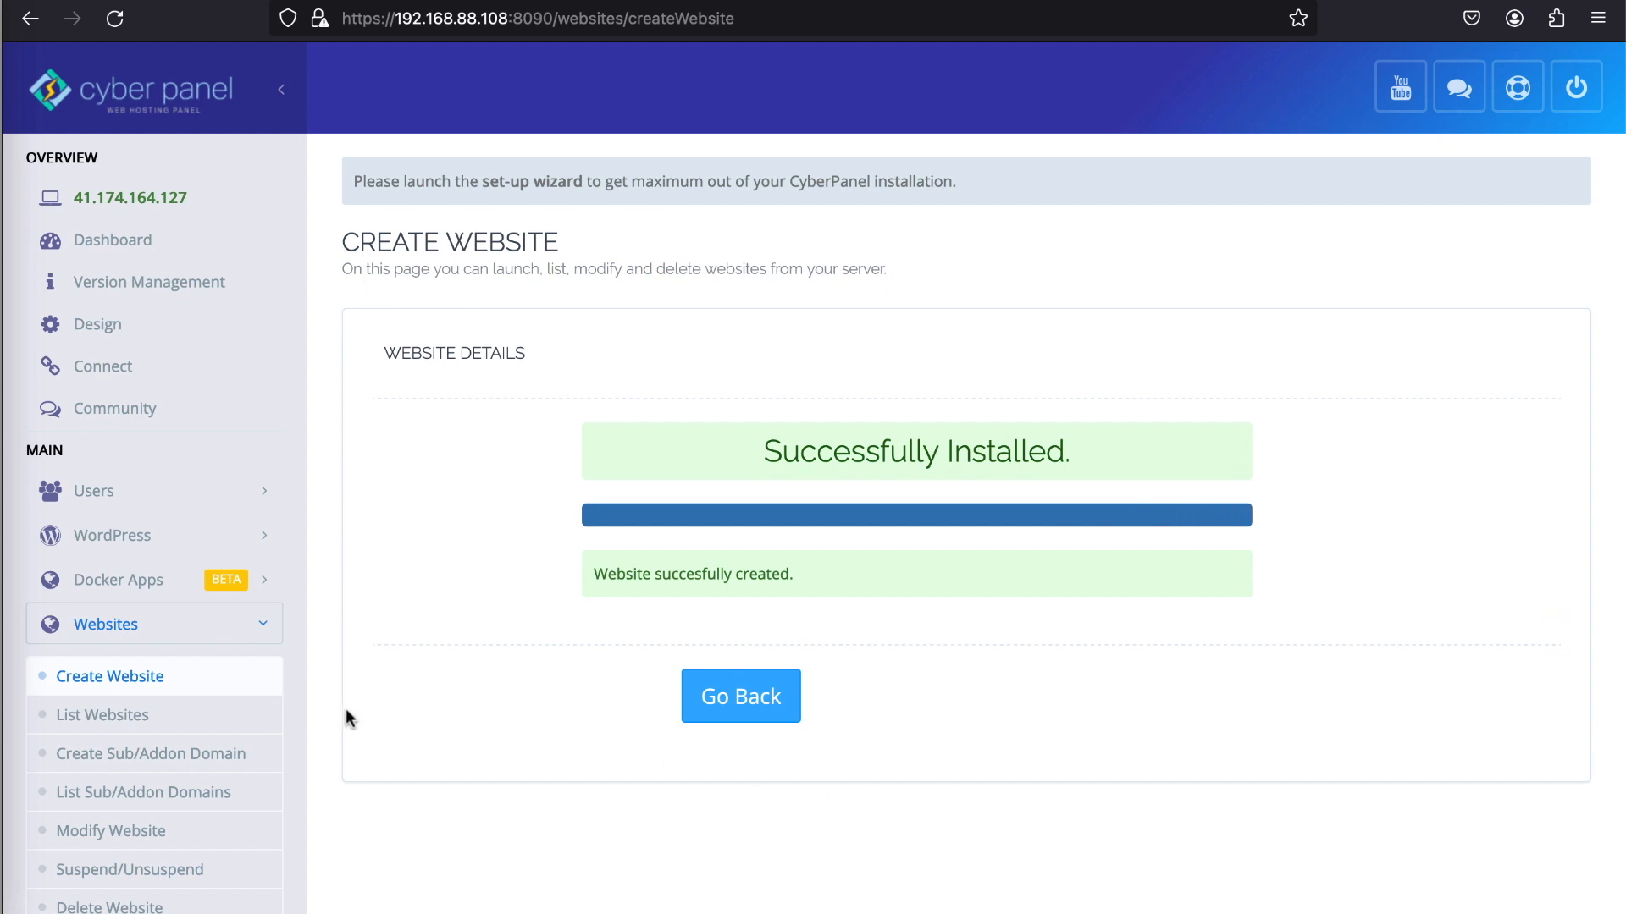
- Check the list of websites and review the basic configuration settings for PHP 8.0
{"action": "left_click", "coordinate": [164, 718]}
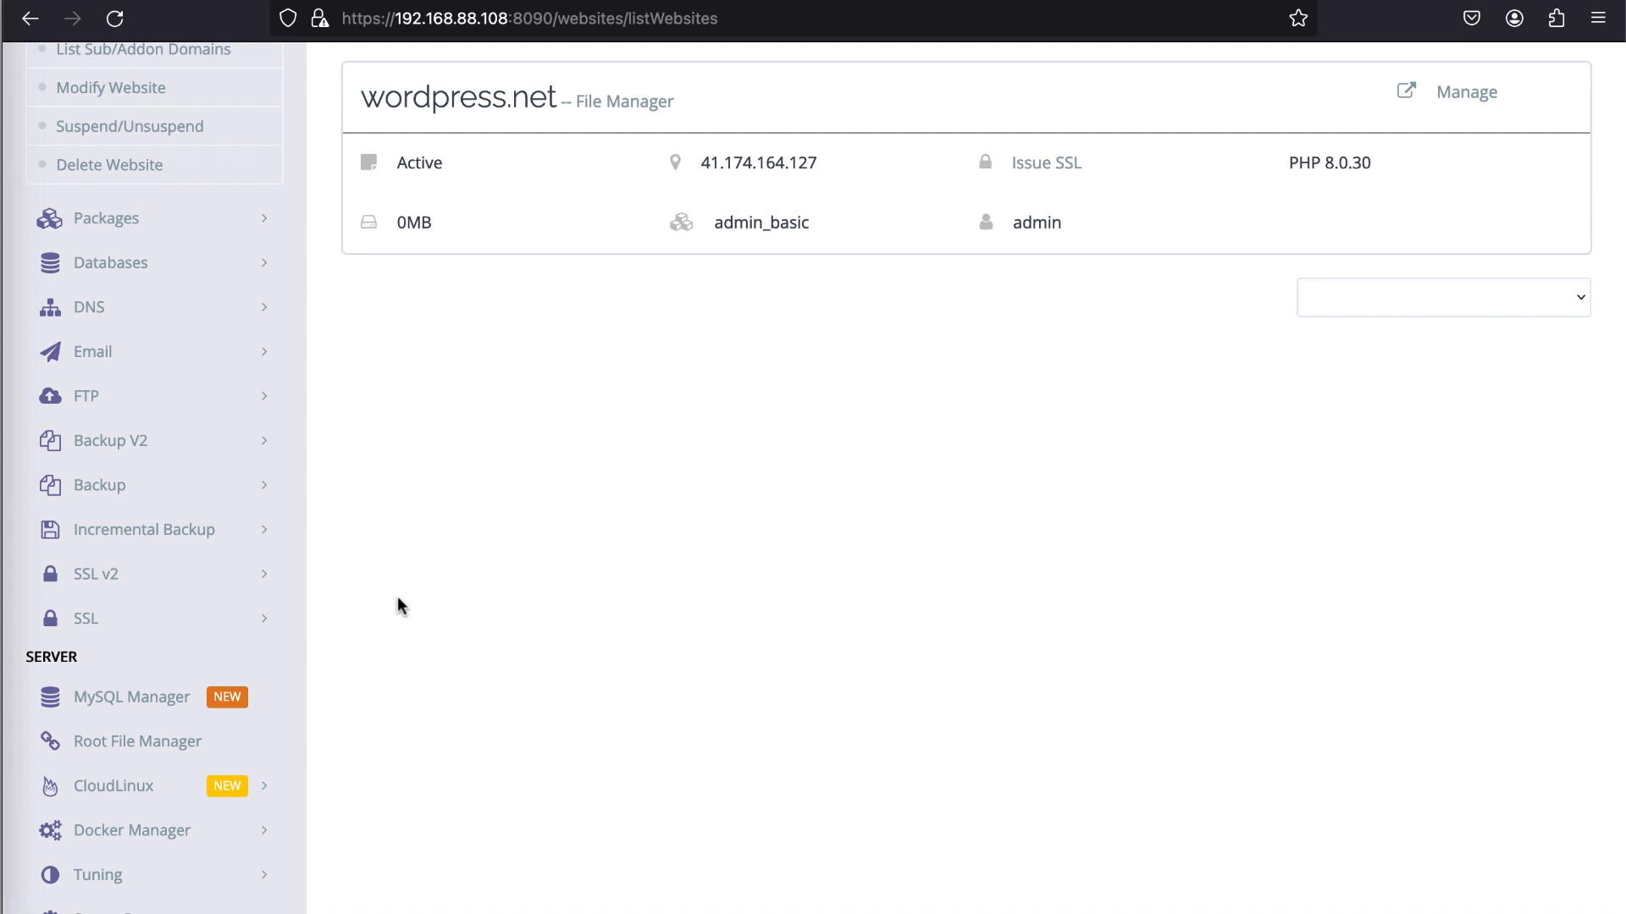
{"action": "scroll", "coordinate": [290, 494], "scroll_direction": "down", "scroll_amount": 5}
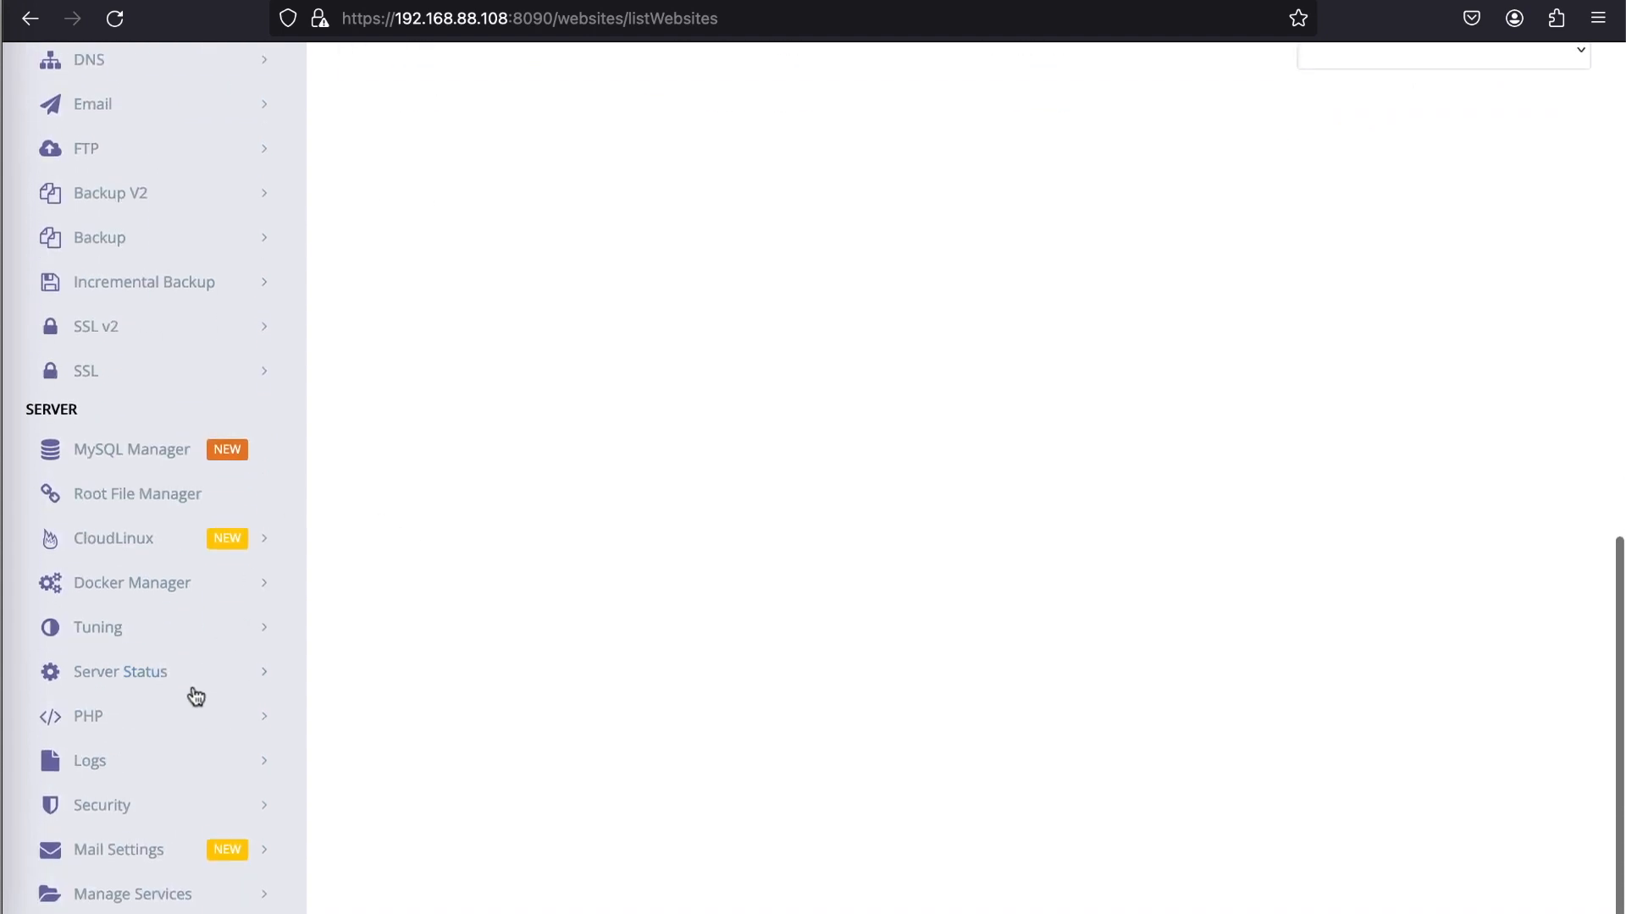
{"action": "left_click", "coordinate": [163, 727]}
{"action": "left_click", "coordinate": [148, 808]}
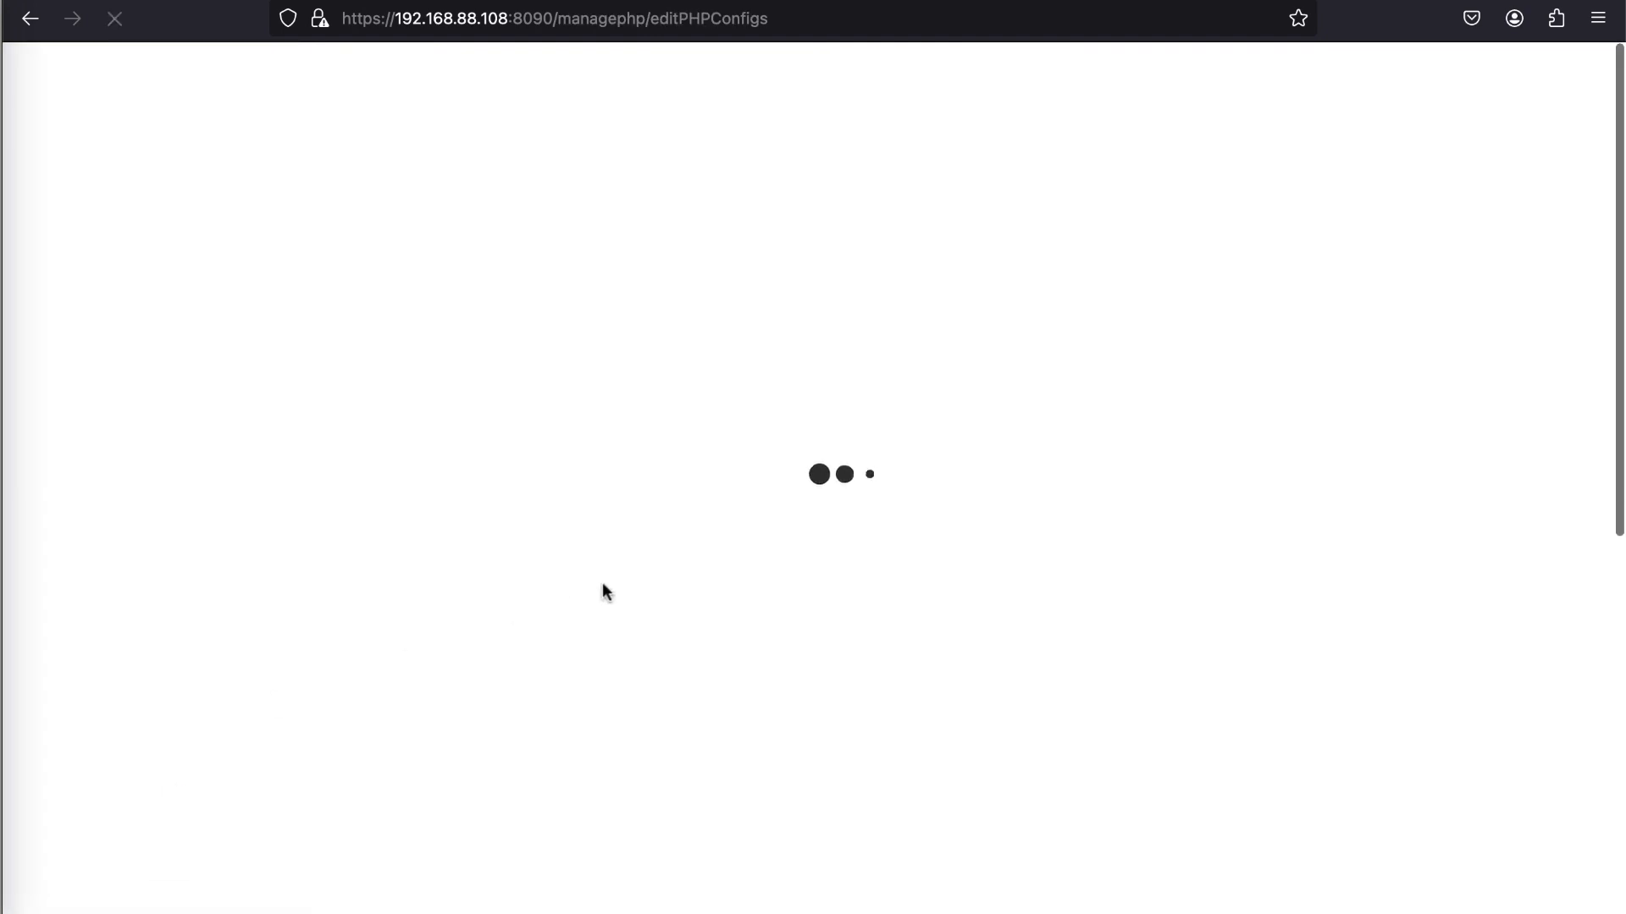
{"action": "left_click", "coordinate": [731, 527]}
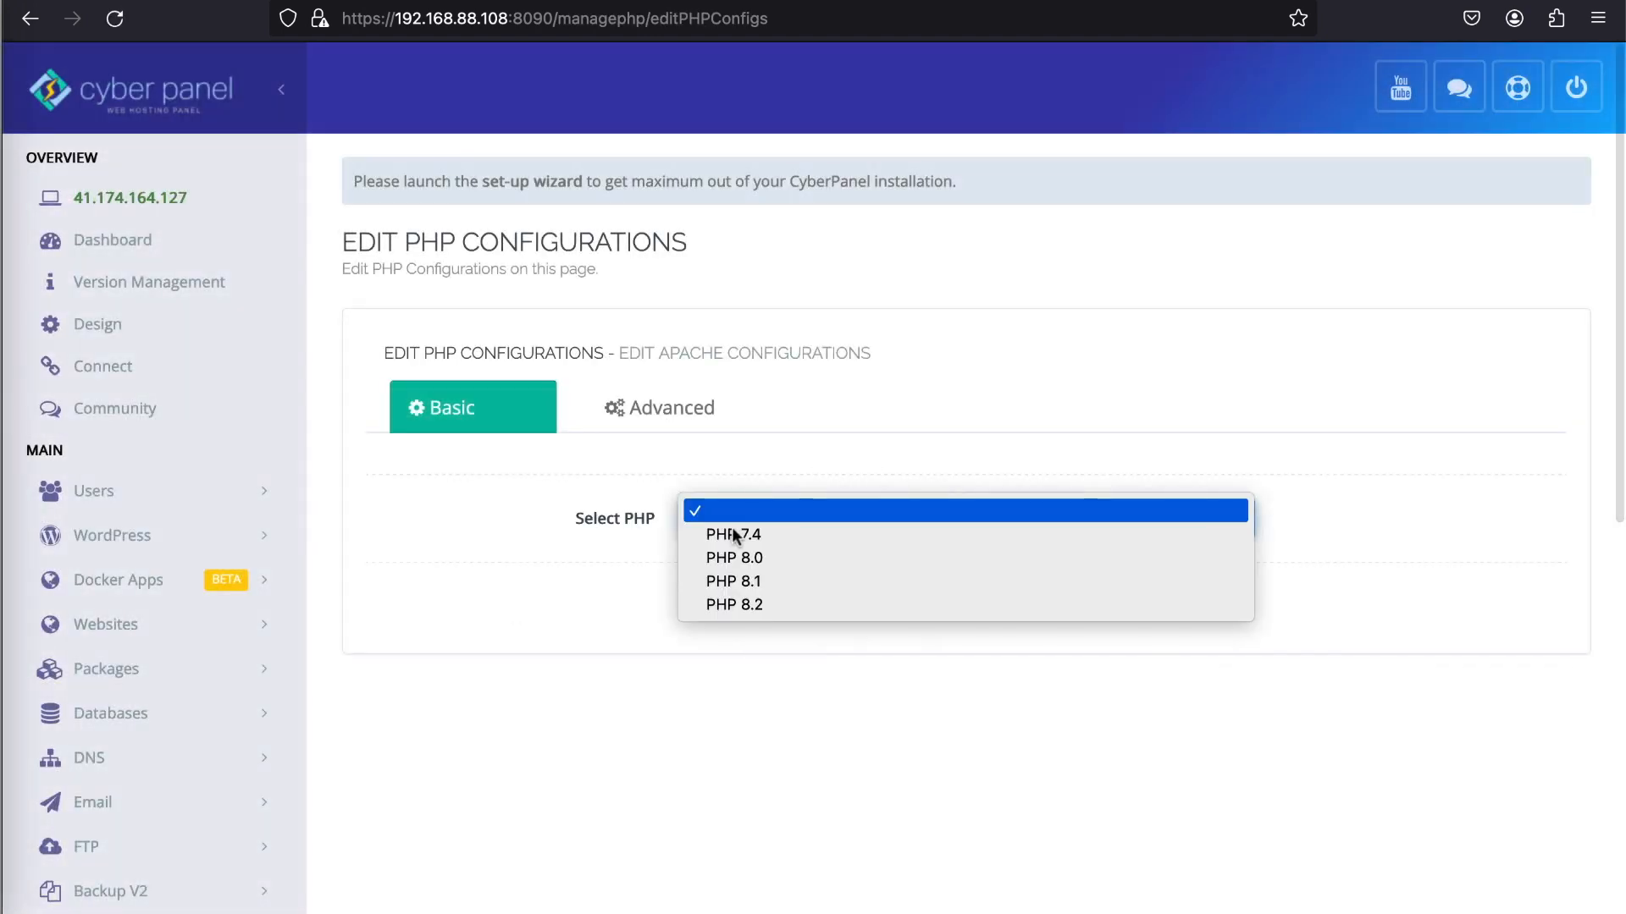
{"action": "left_click", "coordinate": [737, 558]}
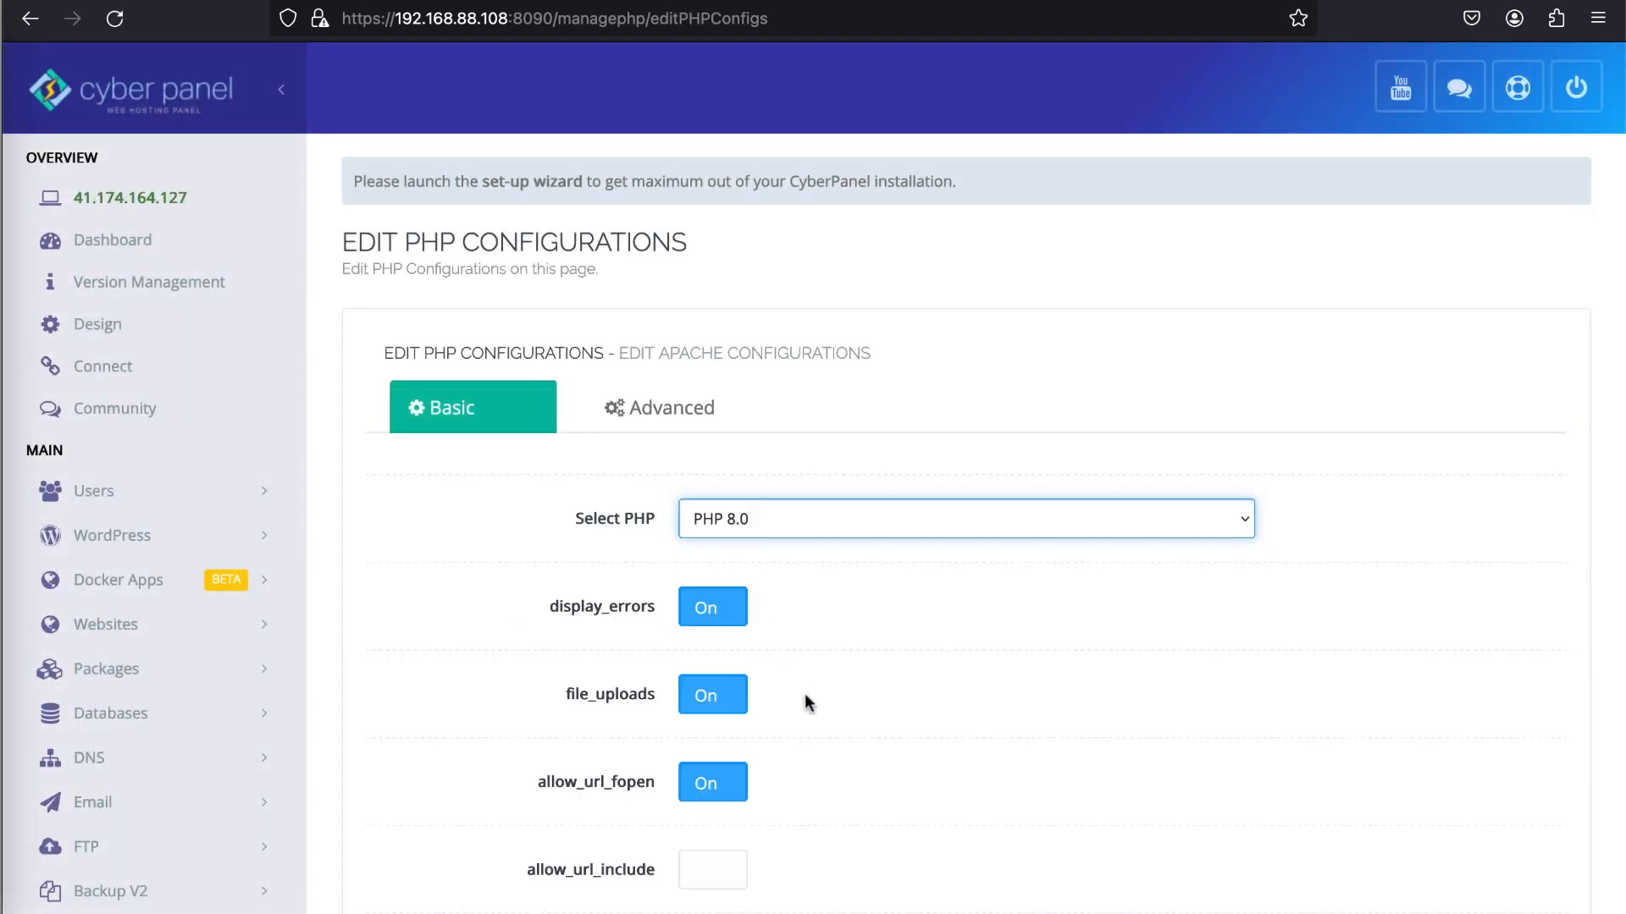
{"action": "scroll", "coordinate": [805, 694], "scroll_direction": "down", "scroll_amount": 5}
{"action": "scroll", "coordinate": [805, 695], "scroll_direction": "down", "scroll_amount": 1}
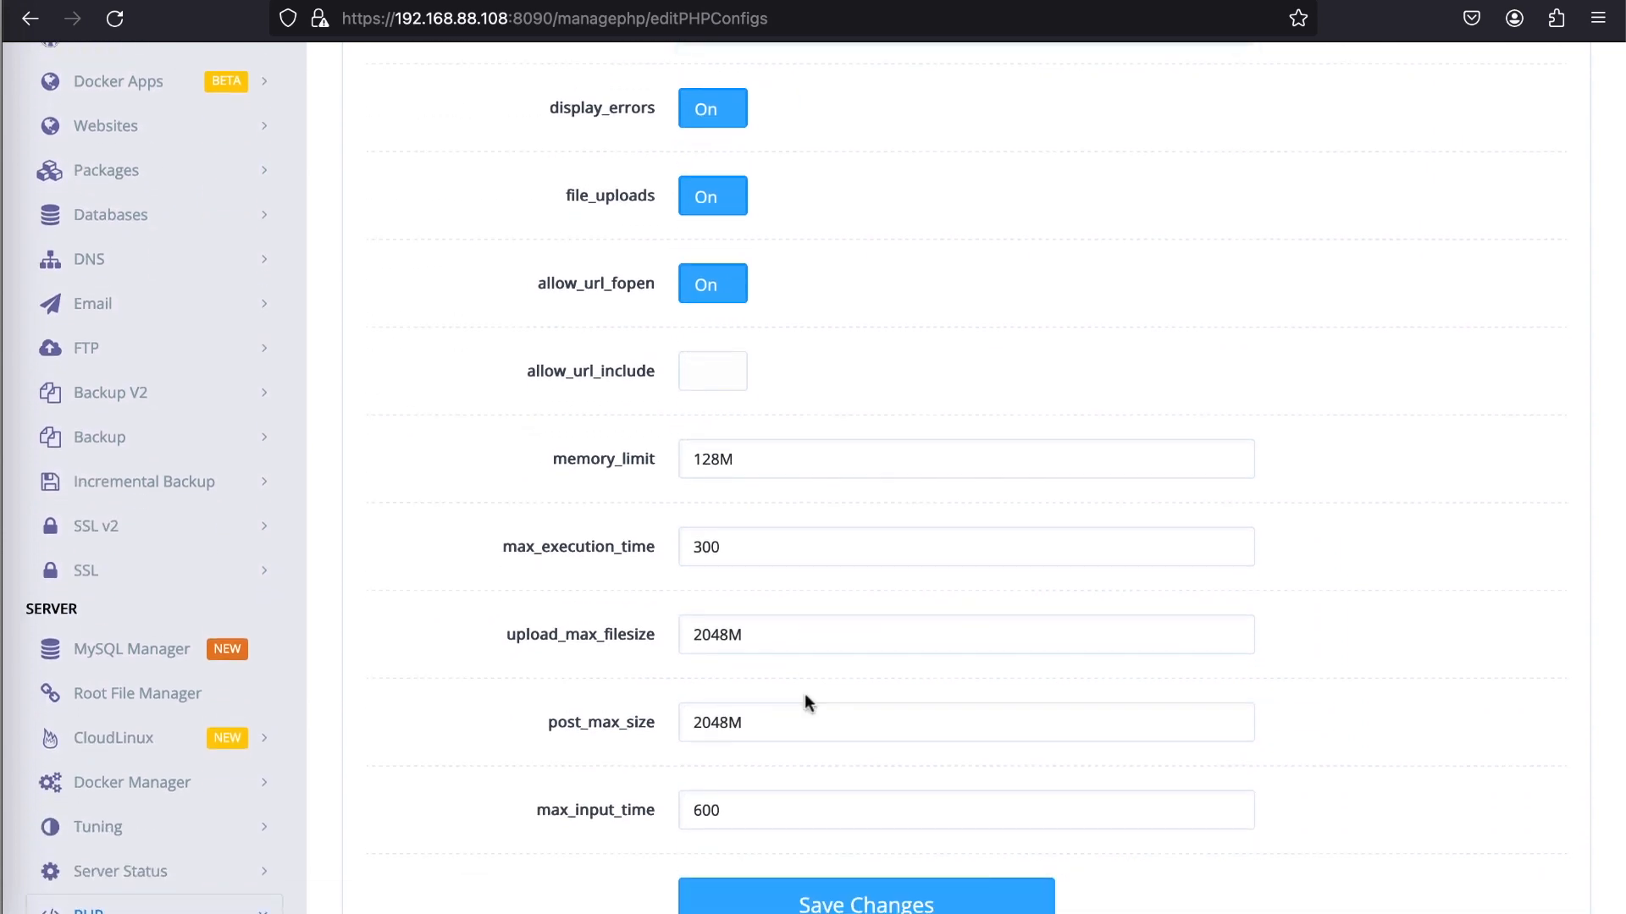
{"action": "scroll", "coordinate": [804, 702], "scroll_direction": "up", "scroll_amount": 6}
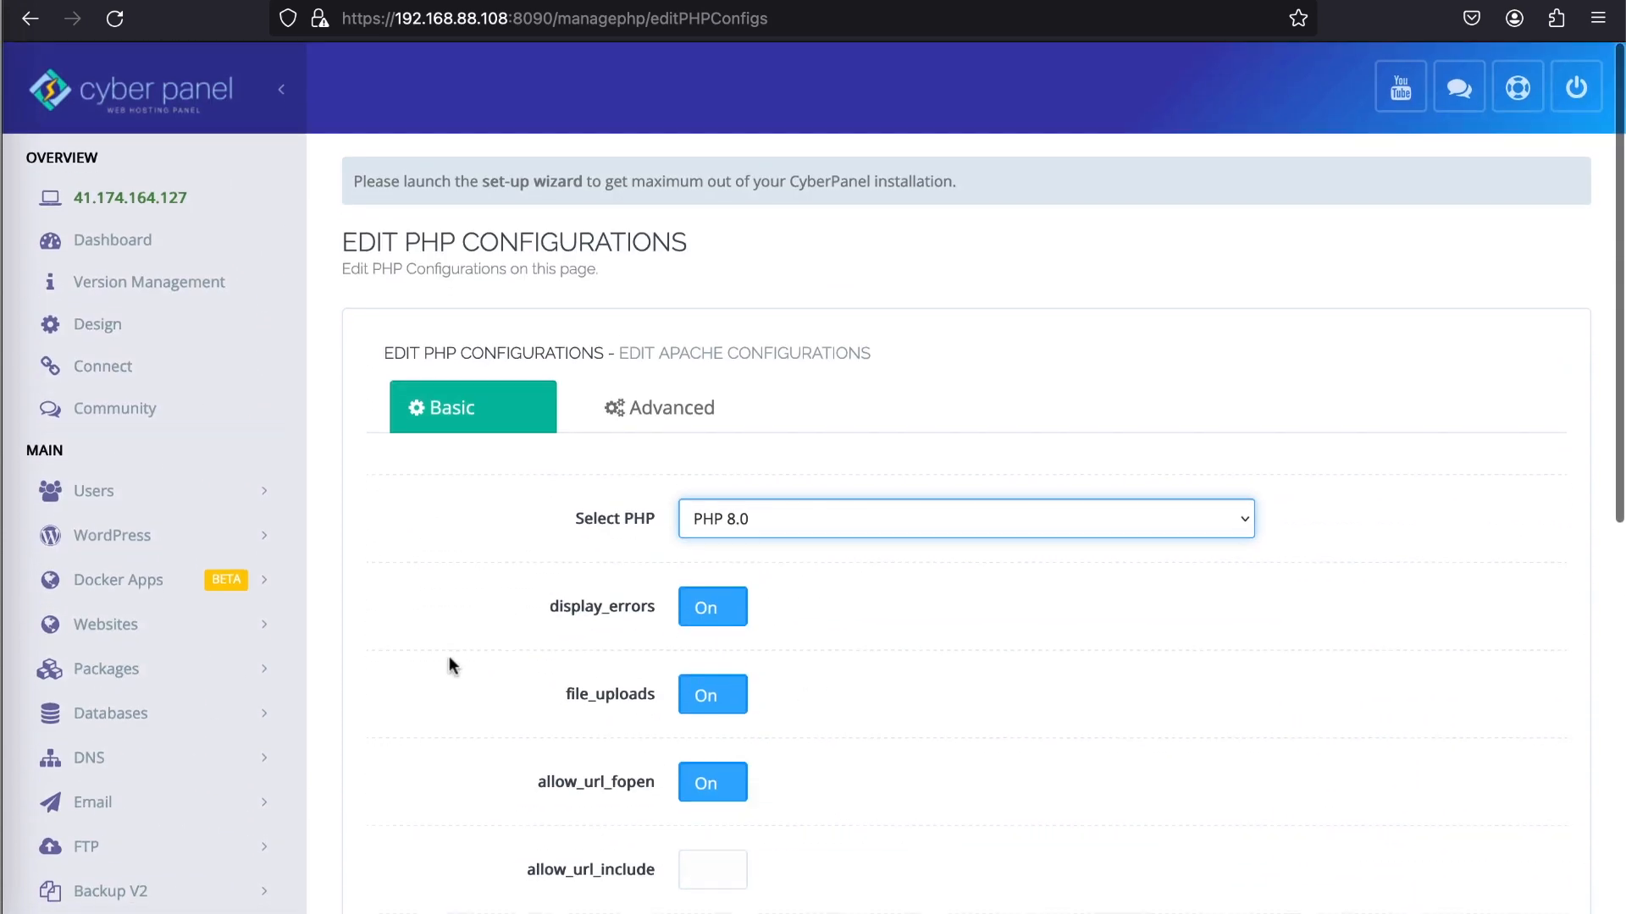
- Open the management page of the wordpress.net website and start its WP + LSCache installer
{"action": "left_click", "coordinate": [224, 624]}
{"action": "left_click", "coordinate": [192, 730]}
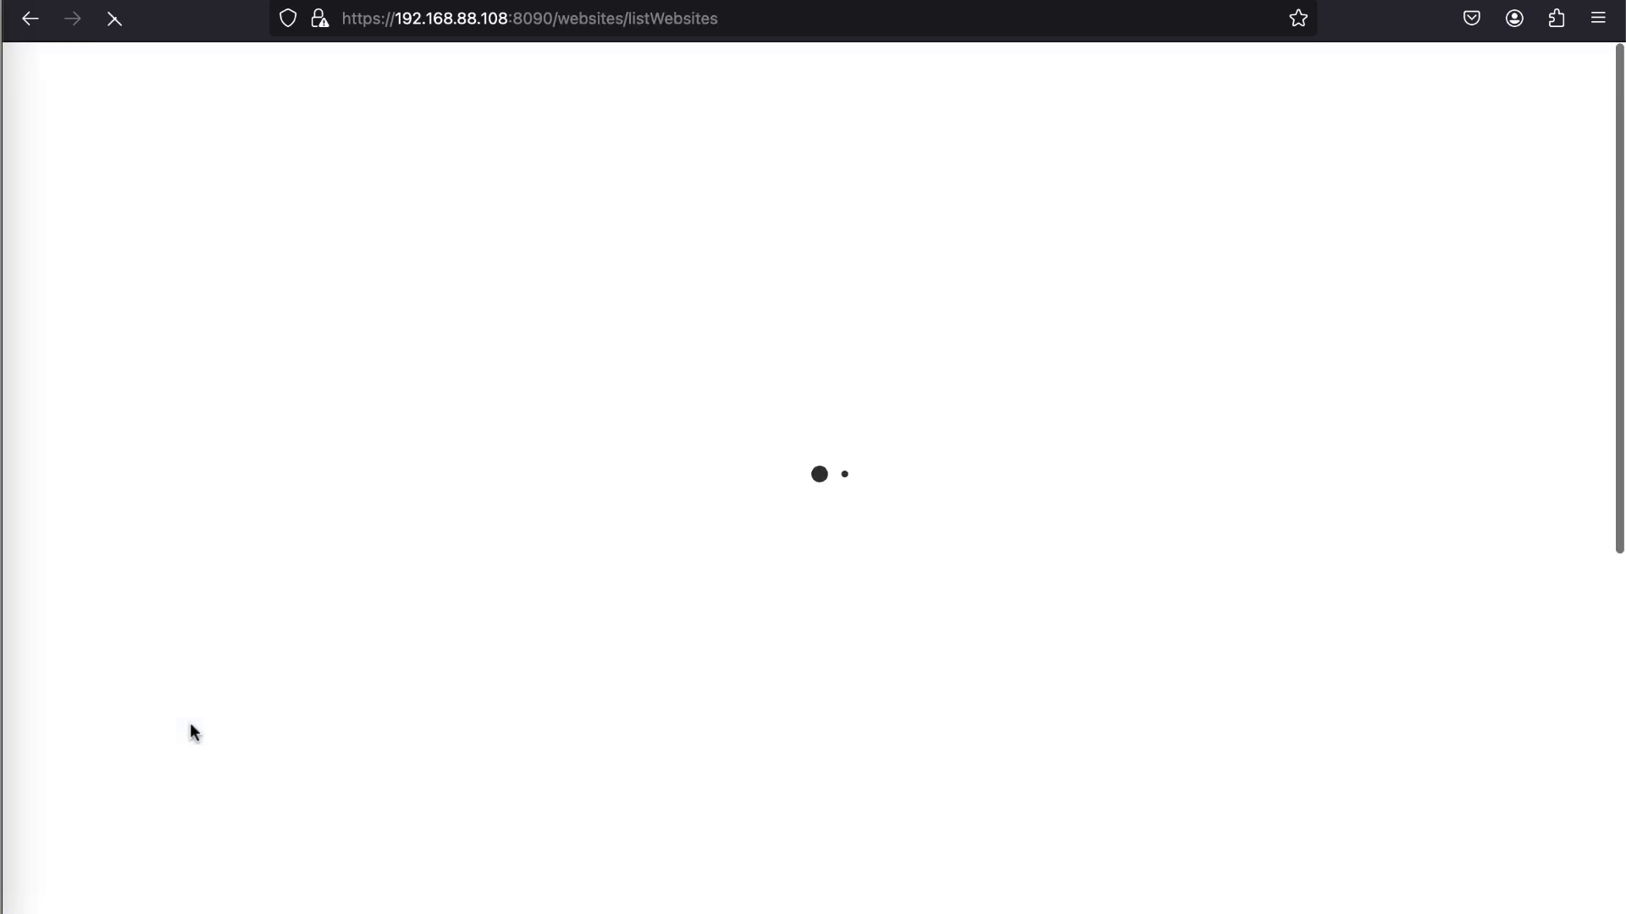
{"action": "scroll", "coordinate": [889, 565], "scroll_direction": "down", "scroll_amount": 8}
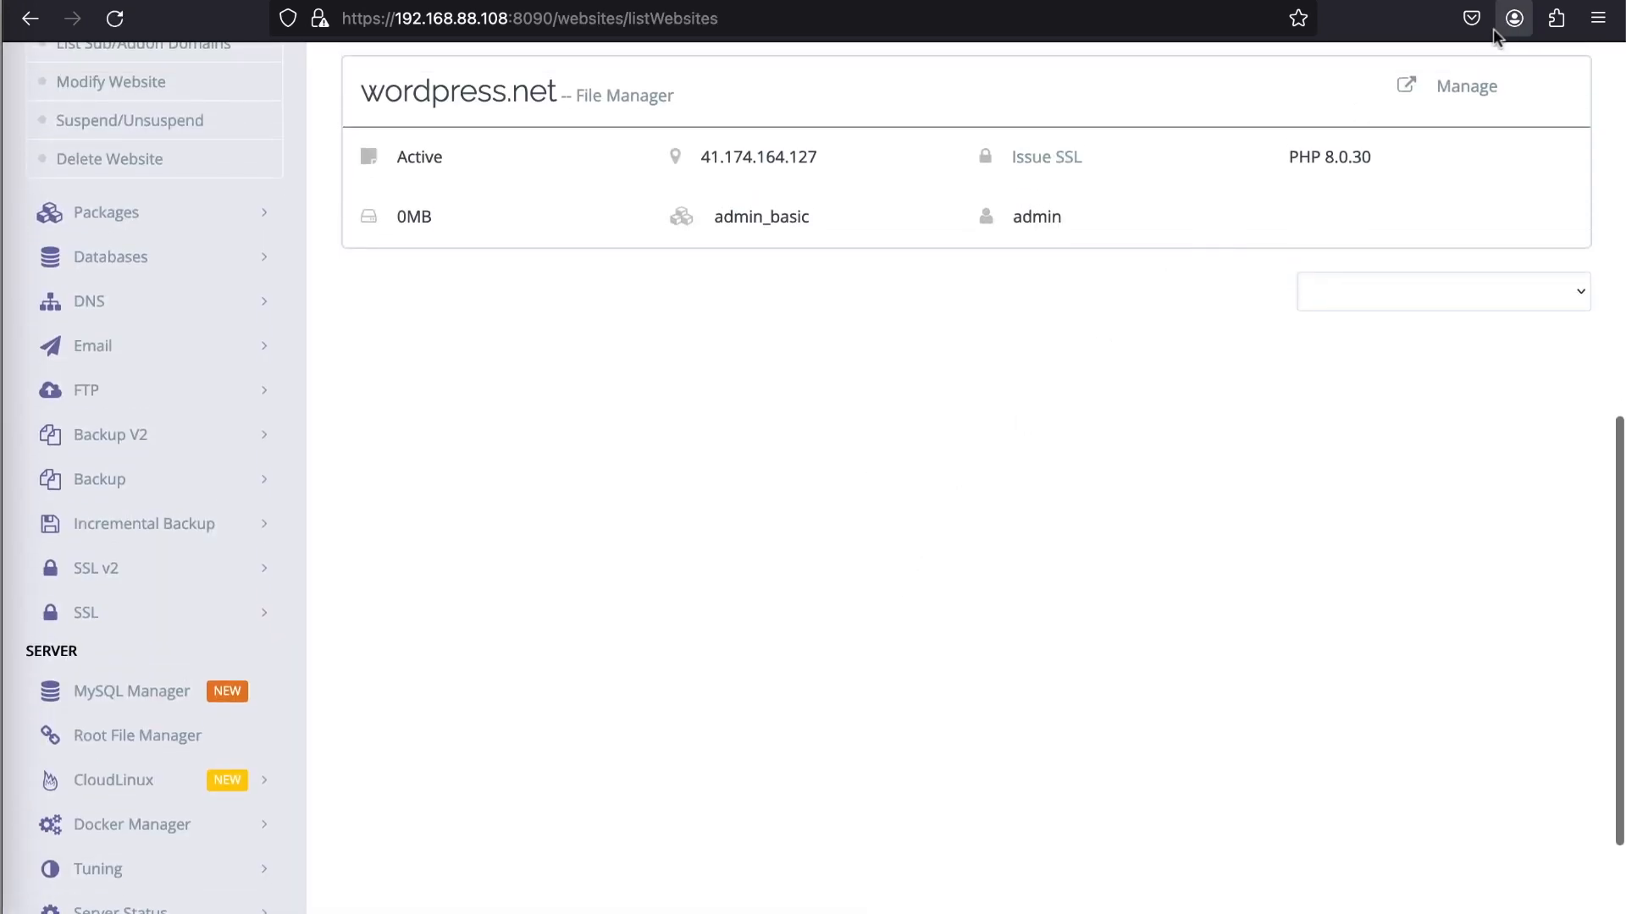
{"action": "left_click", "coordinate": [1465, 88]}
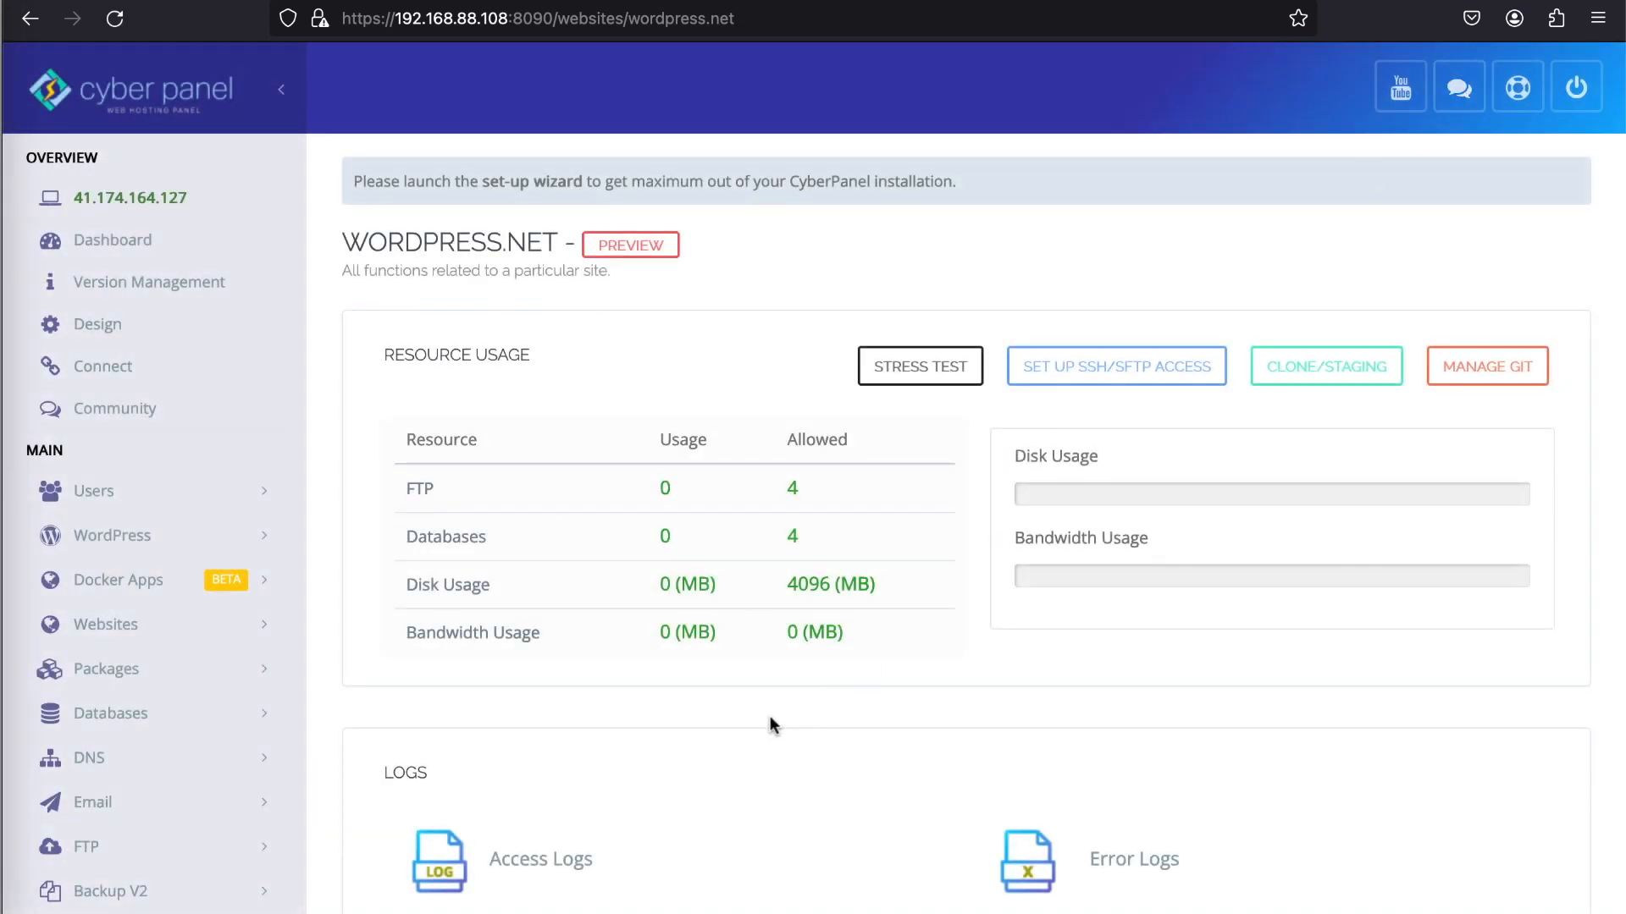
{"action": "scroll", "coordinate": [770, 714], "scroll_direction": "down", "scroll_amount": 4}
{"action": "scroll", "coordinate": [770, 714], "scroll_direction": "down", "scroll_amount": 12}
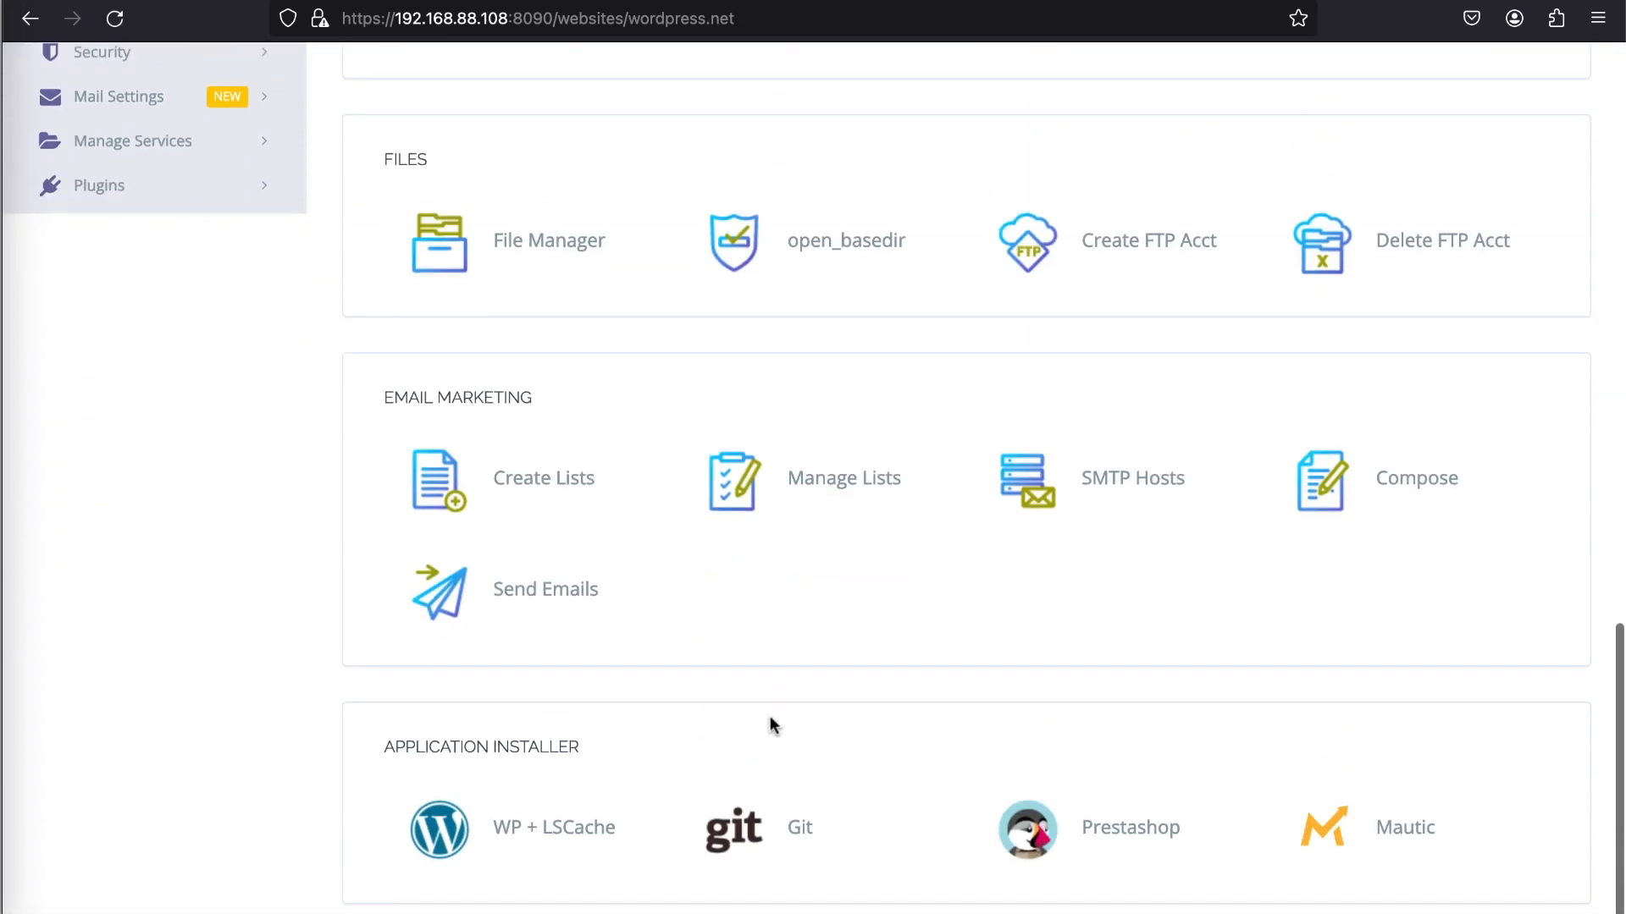
{"action": "left_click", "coordinate": [569, 825]}
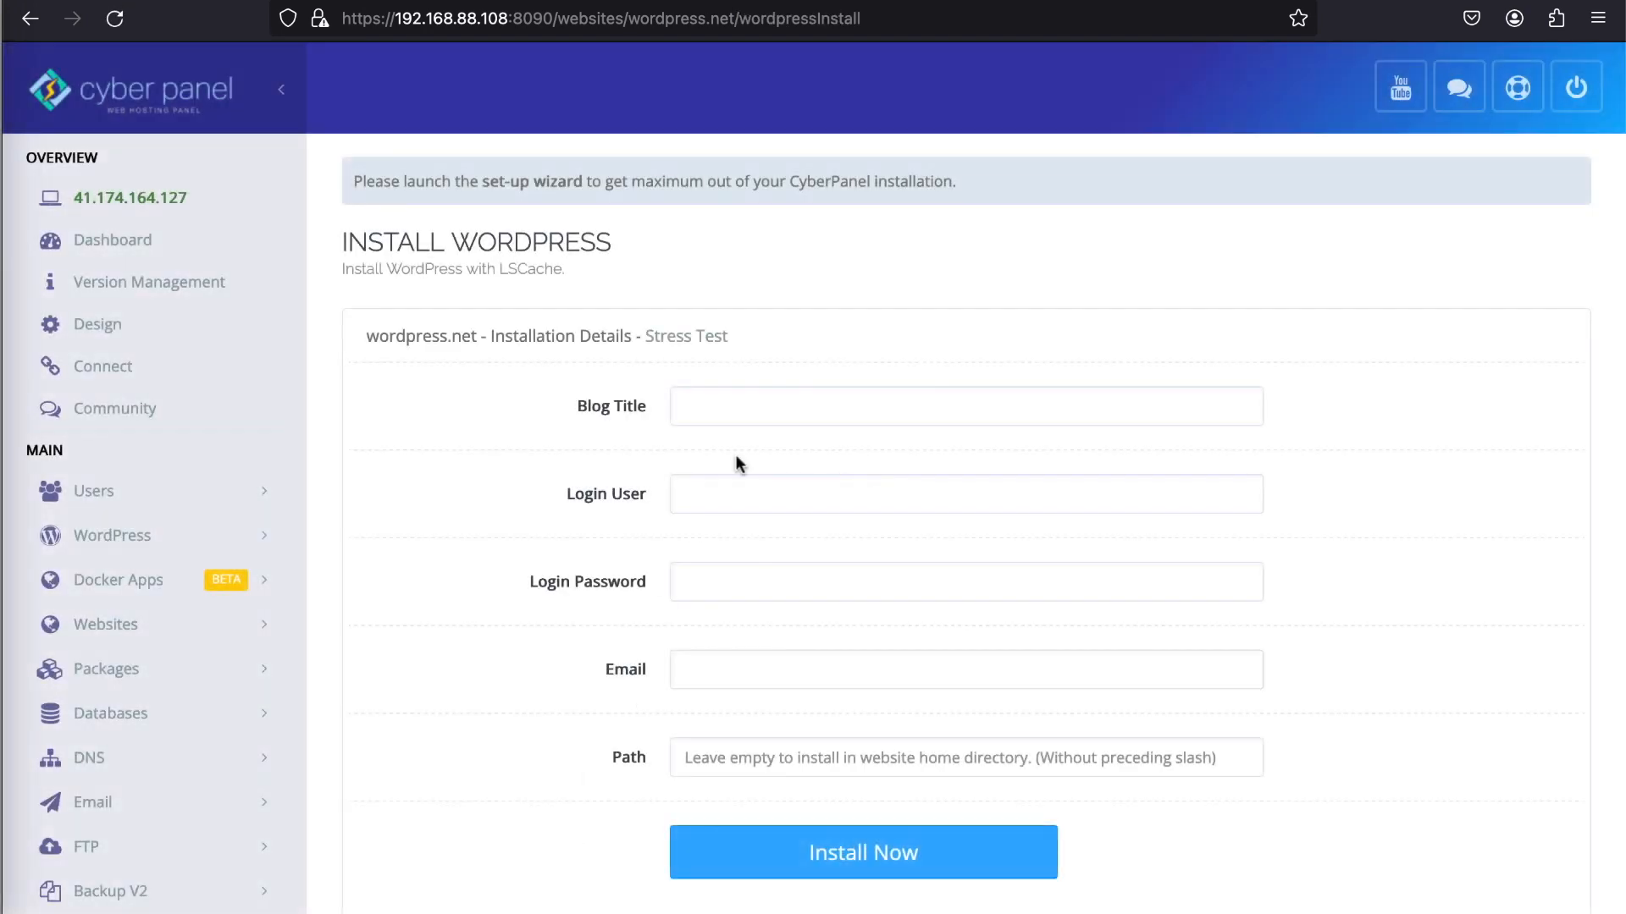
- Set the WordPress blog title to wordpress.net and the login user to administrator
{"action": "left_click", "coordinate": [730, 403]}
{"action": "type", "text": "wor"}
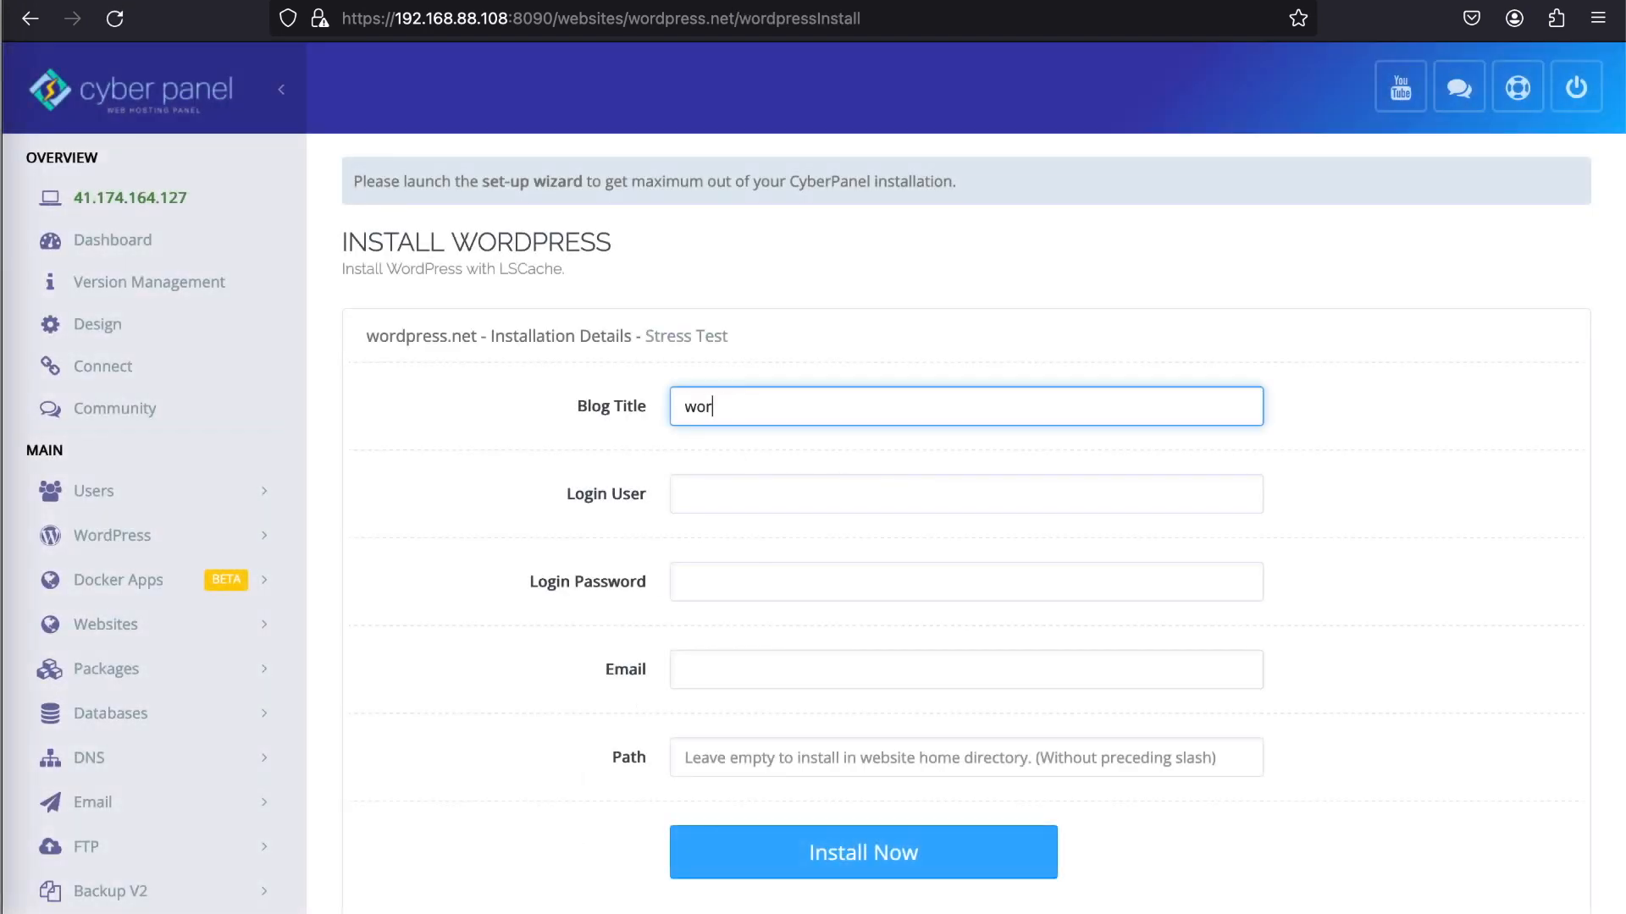
{"action": "type", "text": "dpress.net"}
{"action": "left_click", "coordinate": [711, 494]}
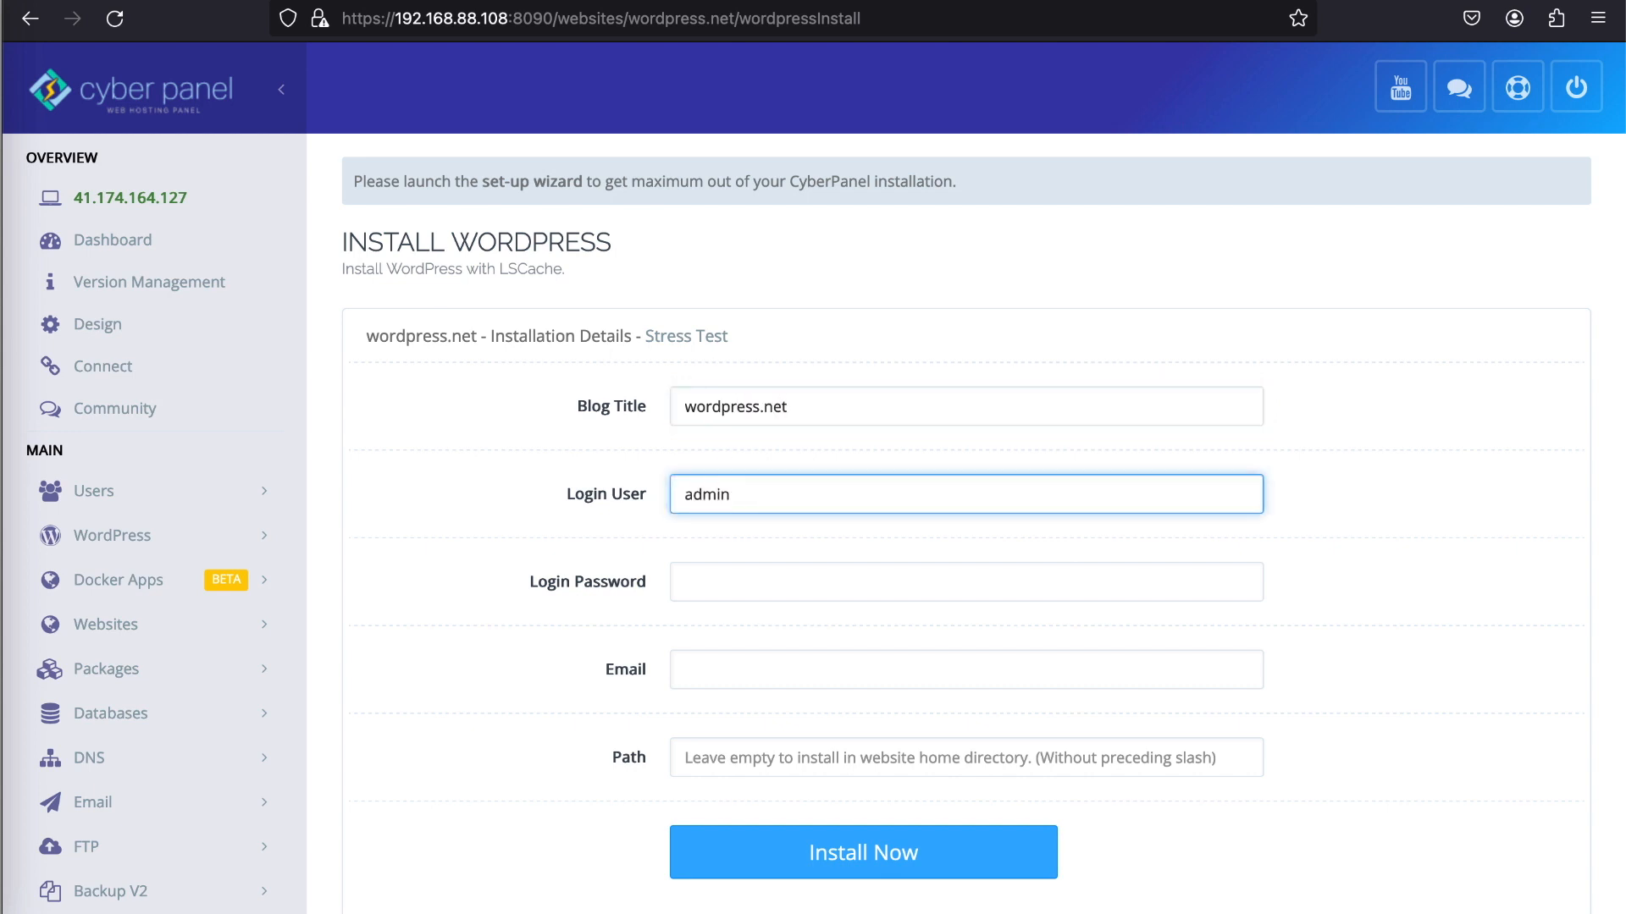
{"action": "key", "text": "Tab"}
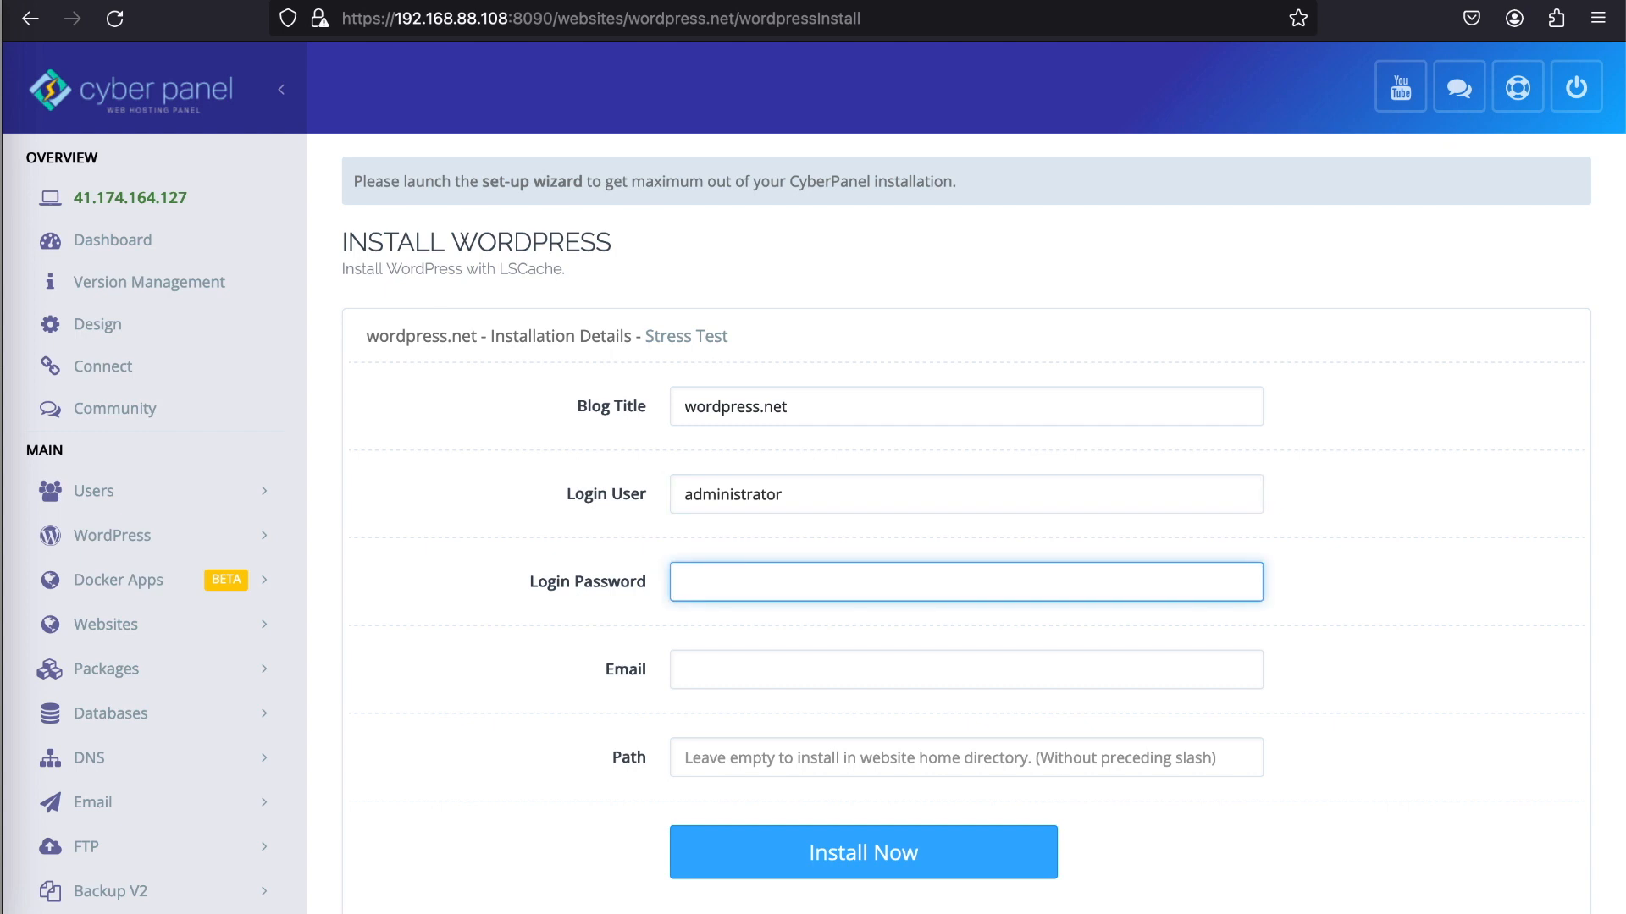
- Enter the login password and the admin email address, leave the path empty, and install WordPress
{"action": "type", "text": "•"}
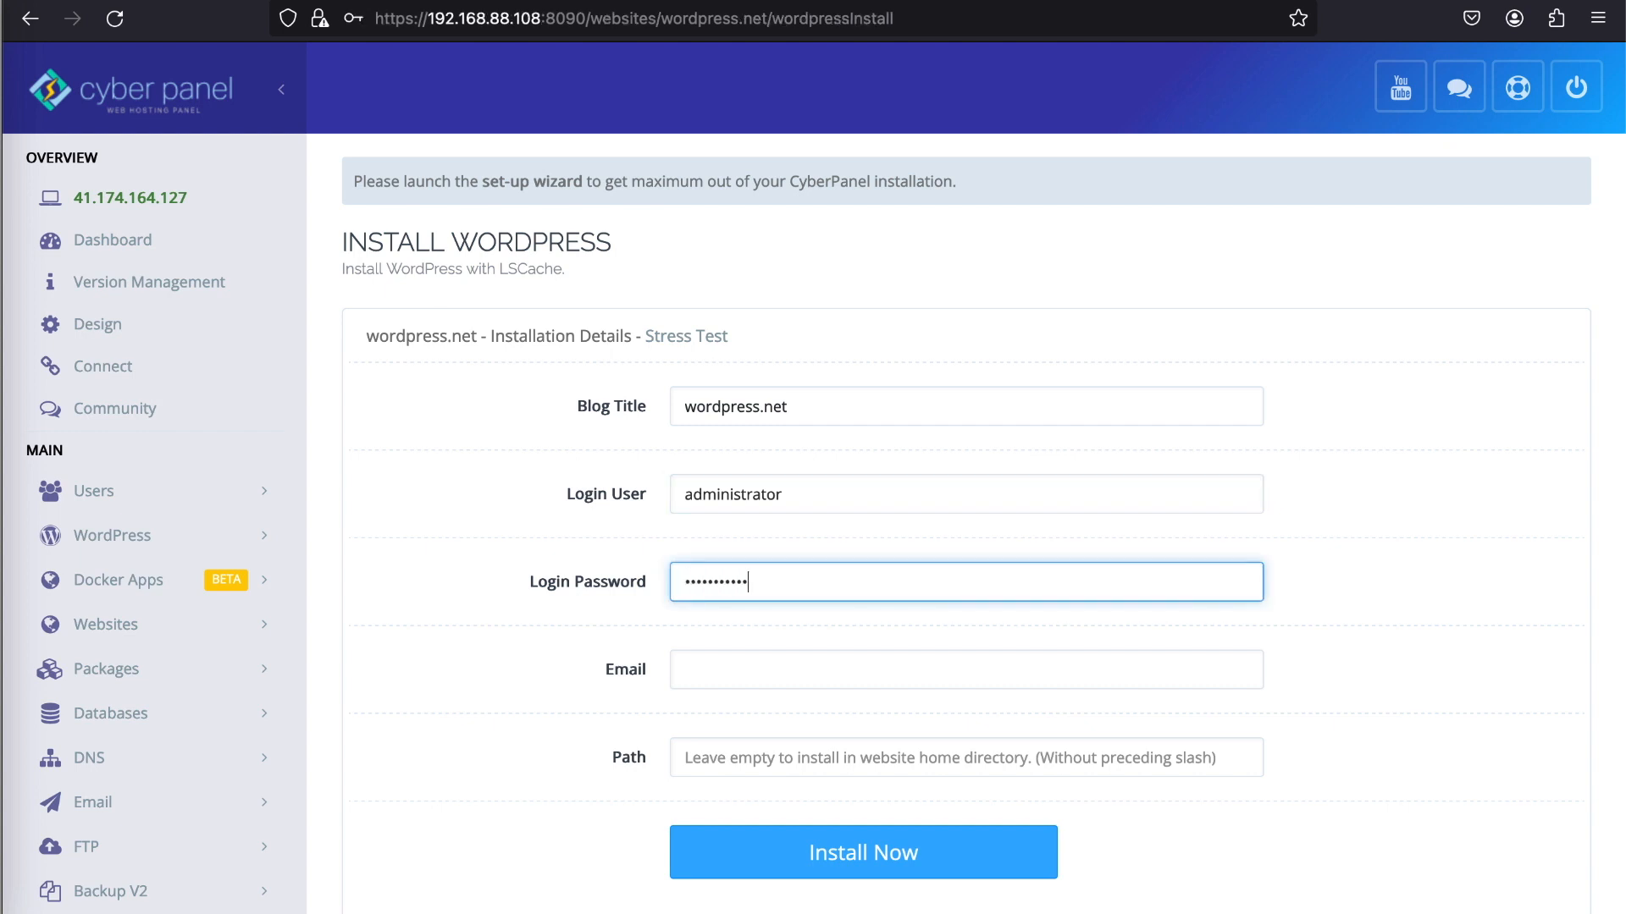
{"action": "type", "text": "•••••••••••••"}
{"action": "key", "text": "Tab"}
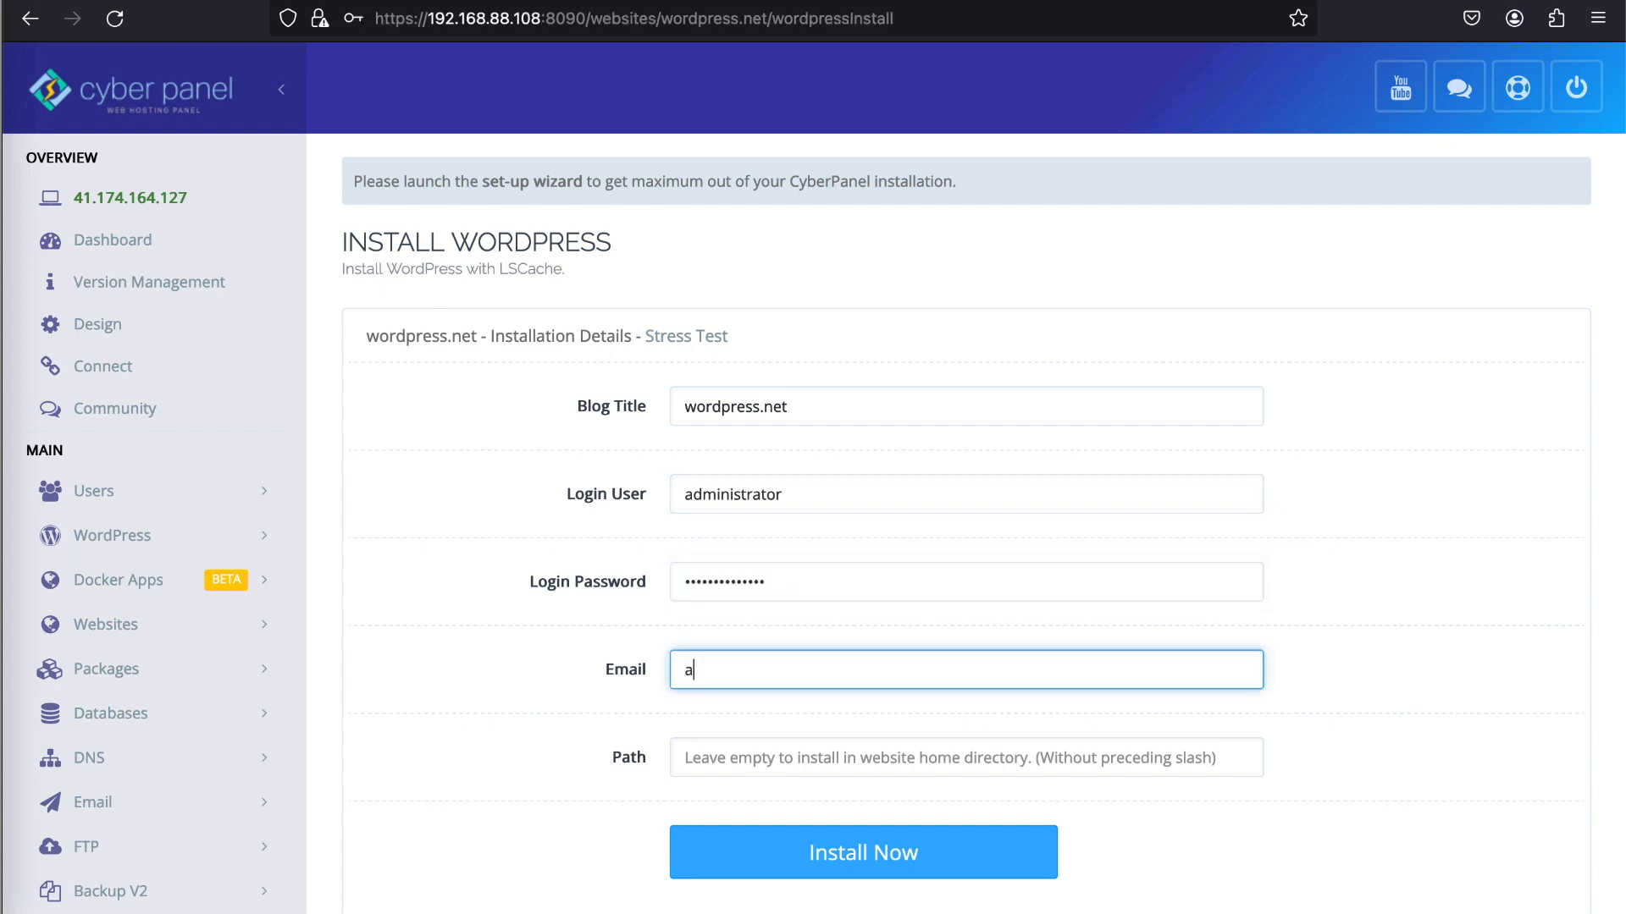
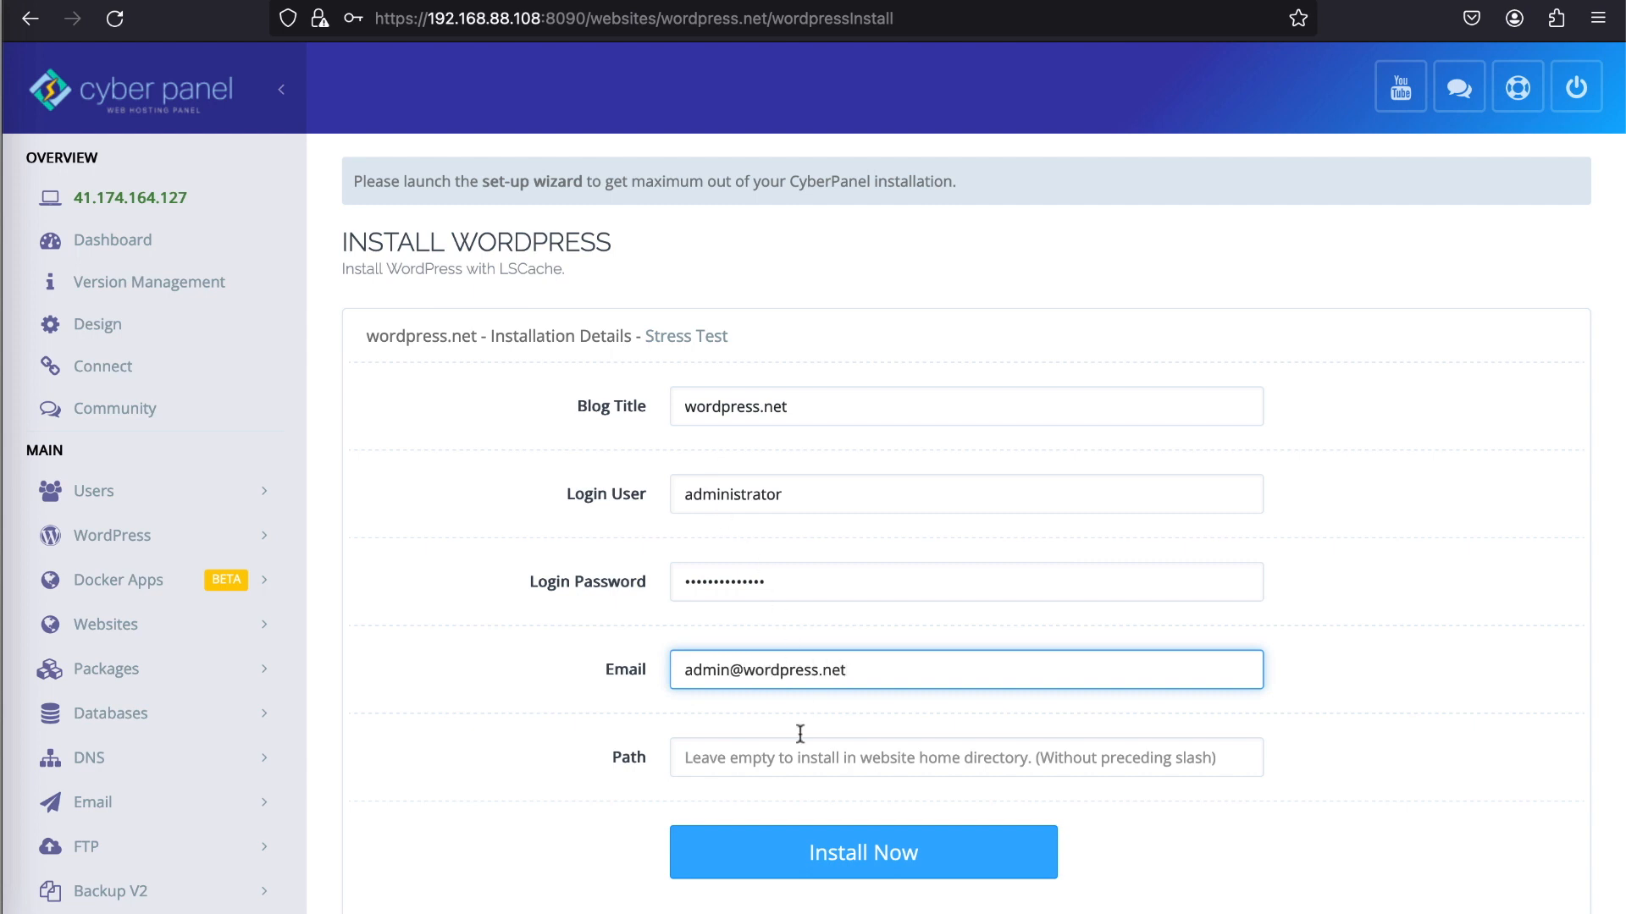
{"action": "left_click", "coordinate": [827, 855]}
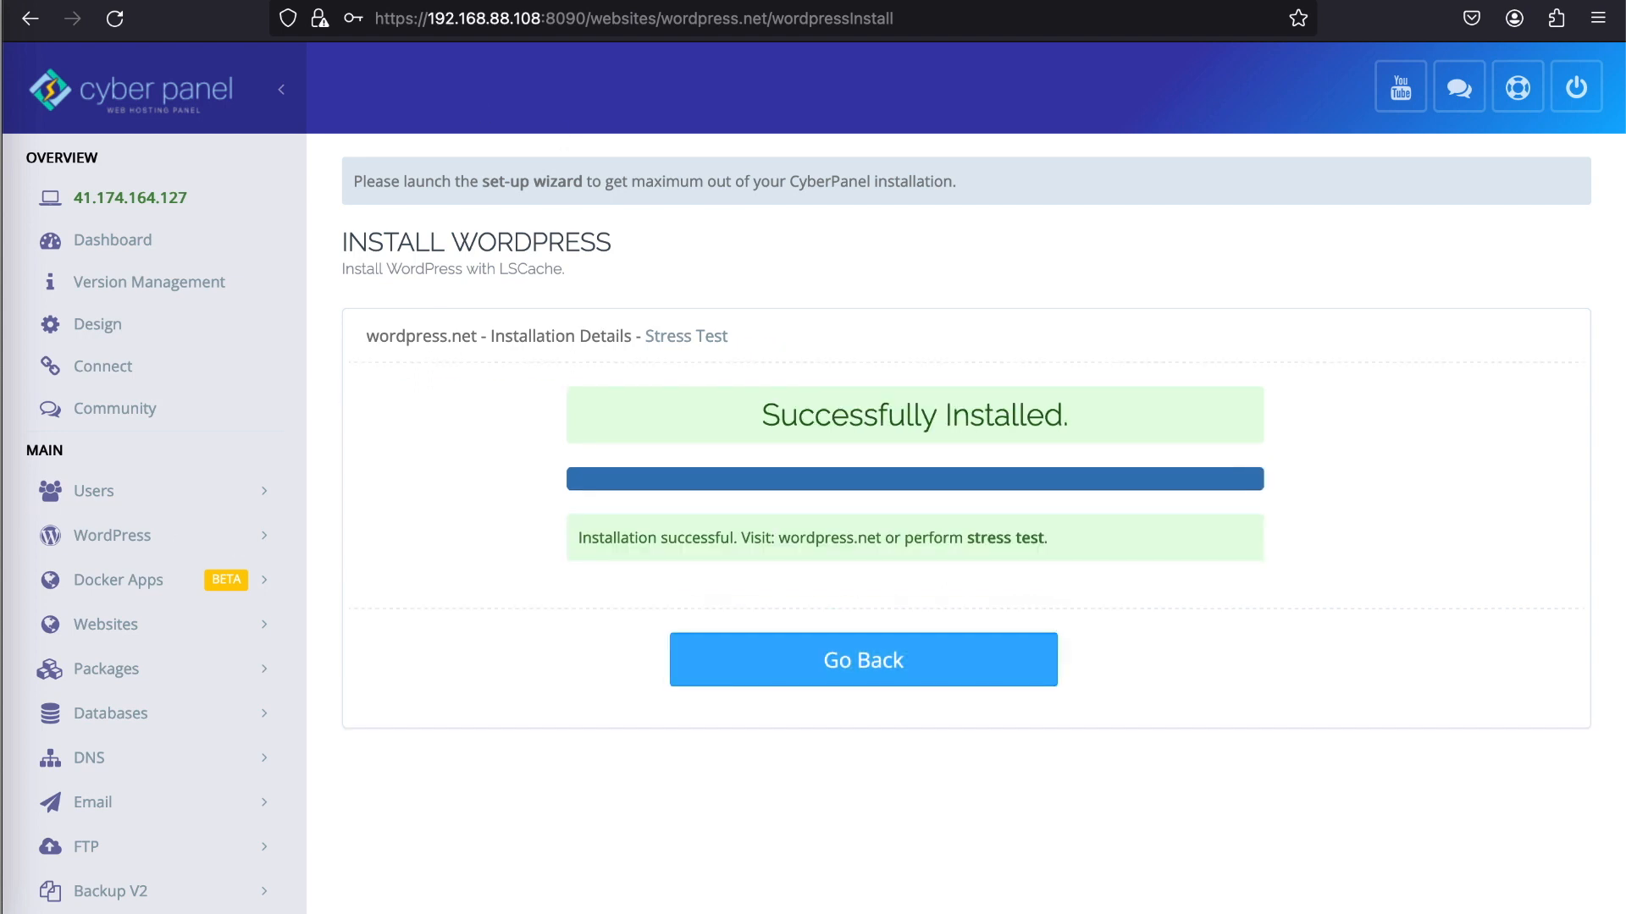
- Open the WordPress admin login page at wordpress.net/wp-admin in a new browser tab
{"action": "key", "text": "ctrl+t"}
{"action": "type", "text": "word"}
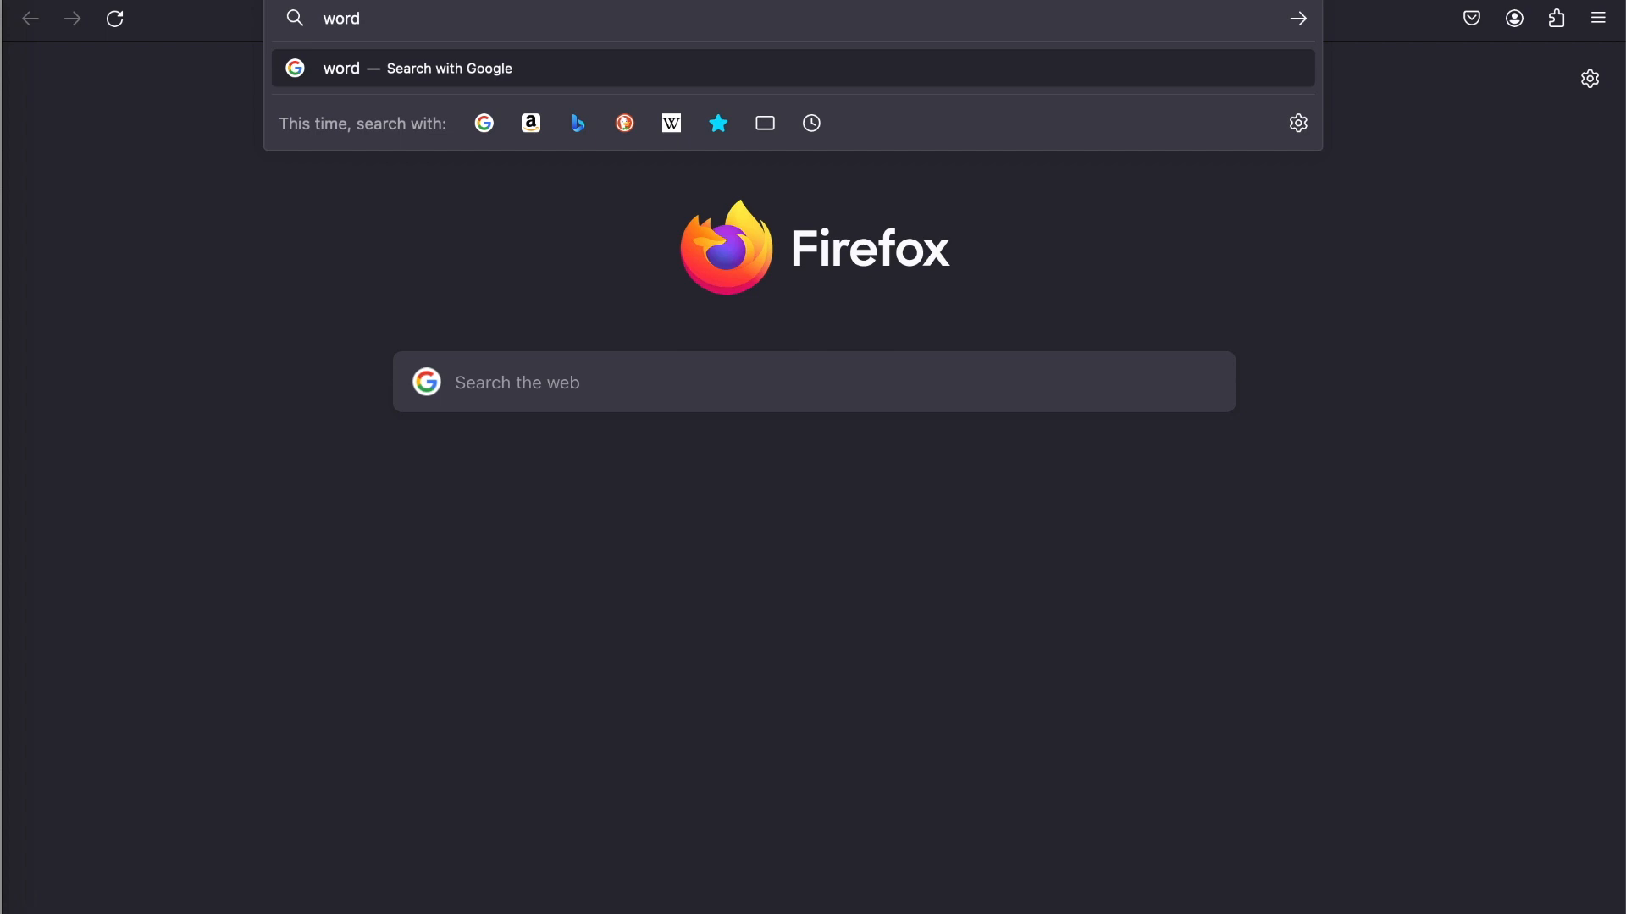
{"action": "type", "text": "press.ne"}
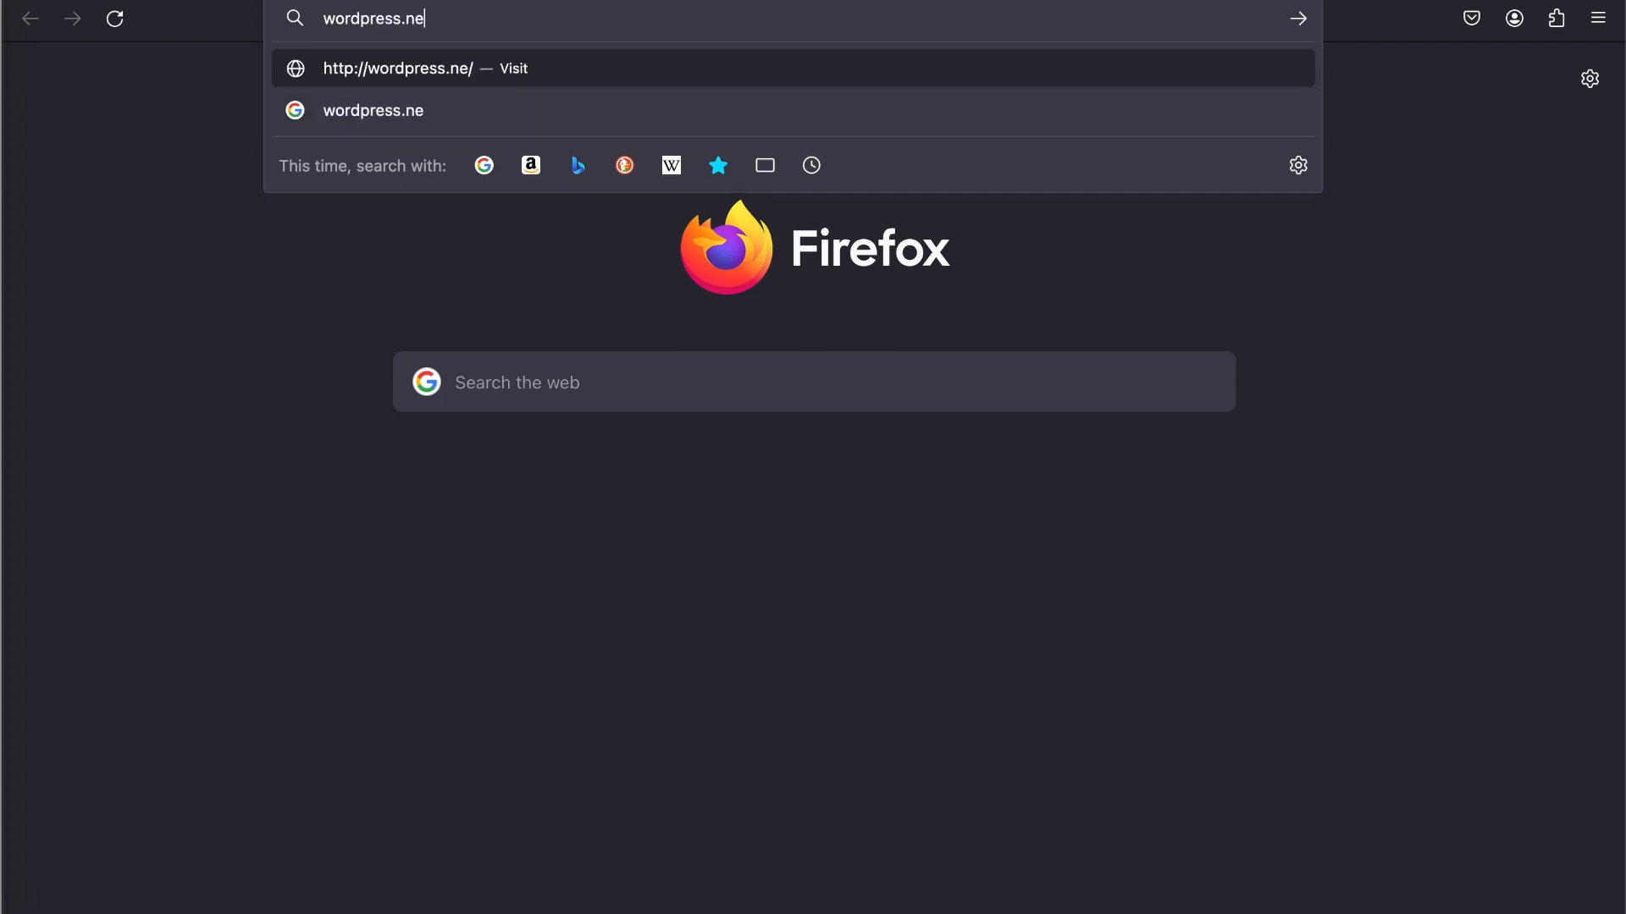
{"action": "type", "text": "t/wp-adm"}
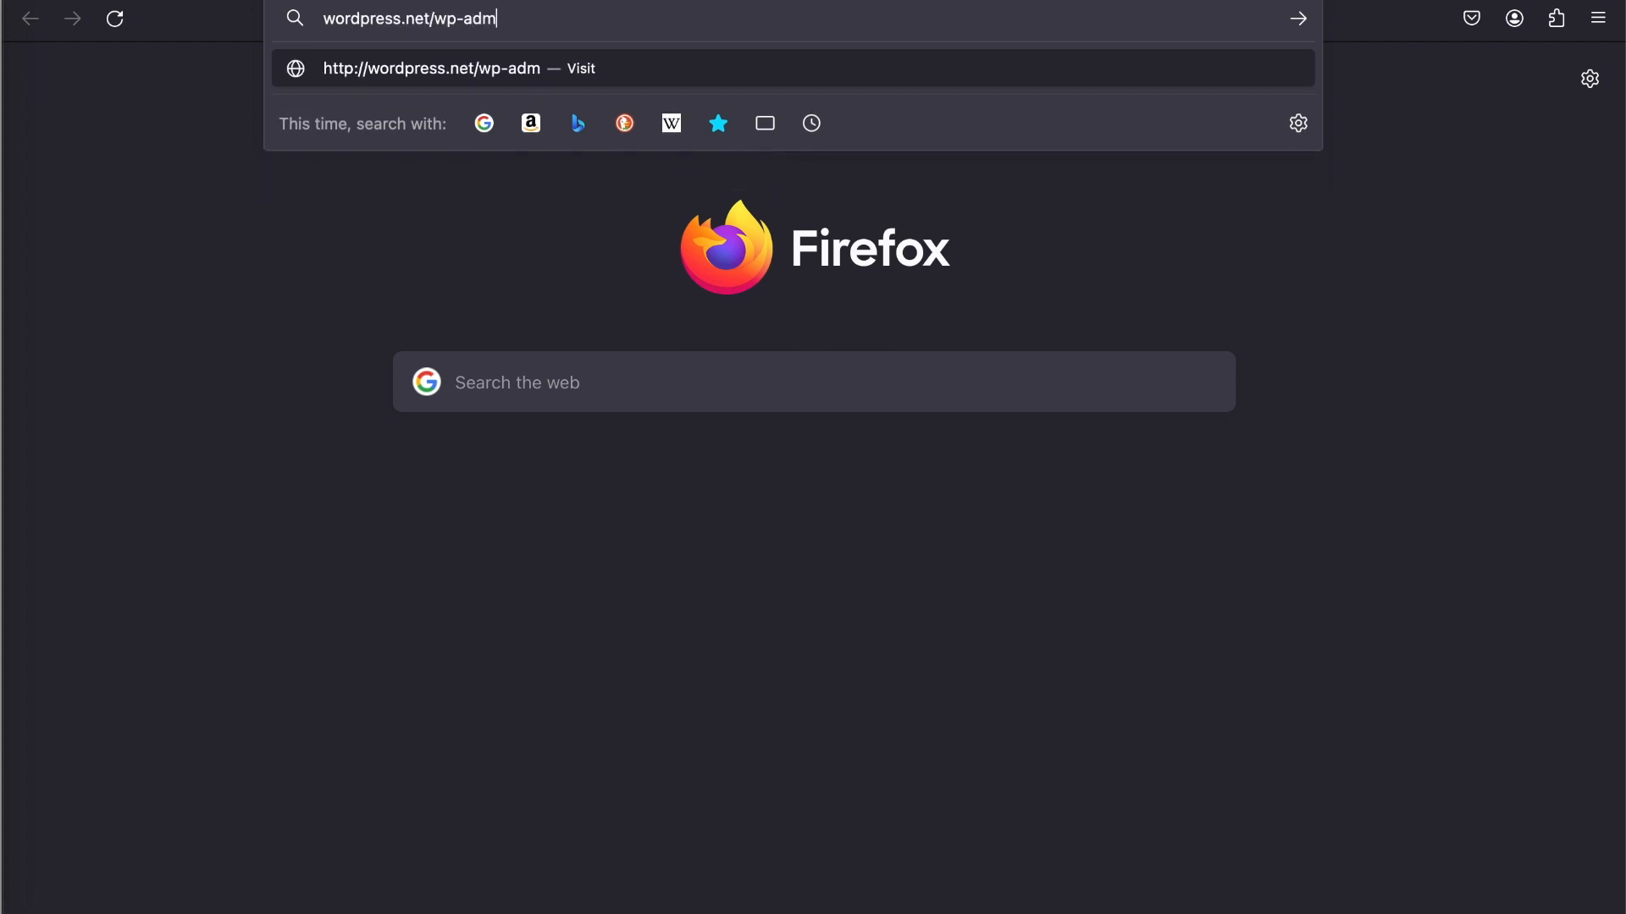
{"action": "type", "text": "in"}
{"action": "key", "text": "Return"}
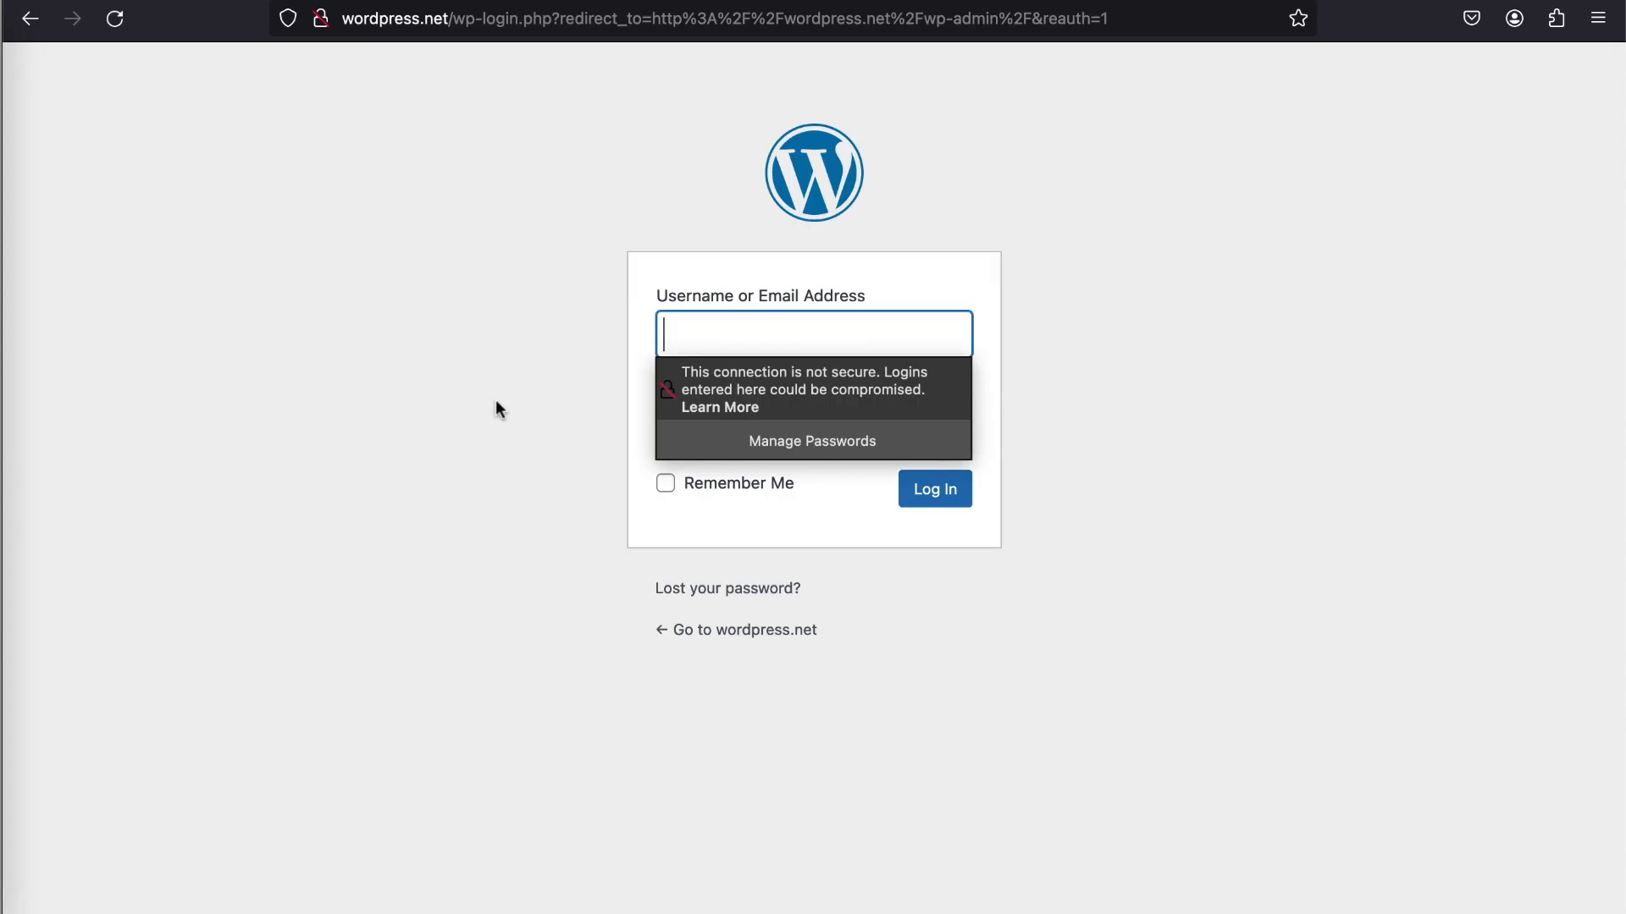
- Log in to WordPress as administrator with the account password, and decline saving the login in the browser
{"action": "type", "text": "administrato"}
{"action": "key", "text": "BackSpace"}
{"action": "type", "text": "istra"}
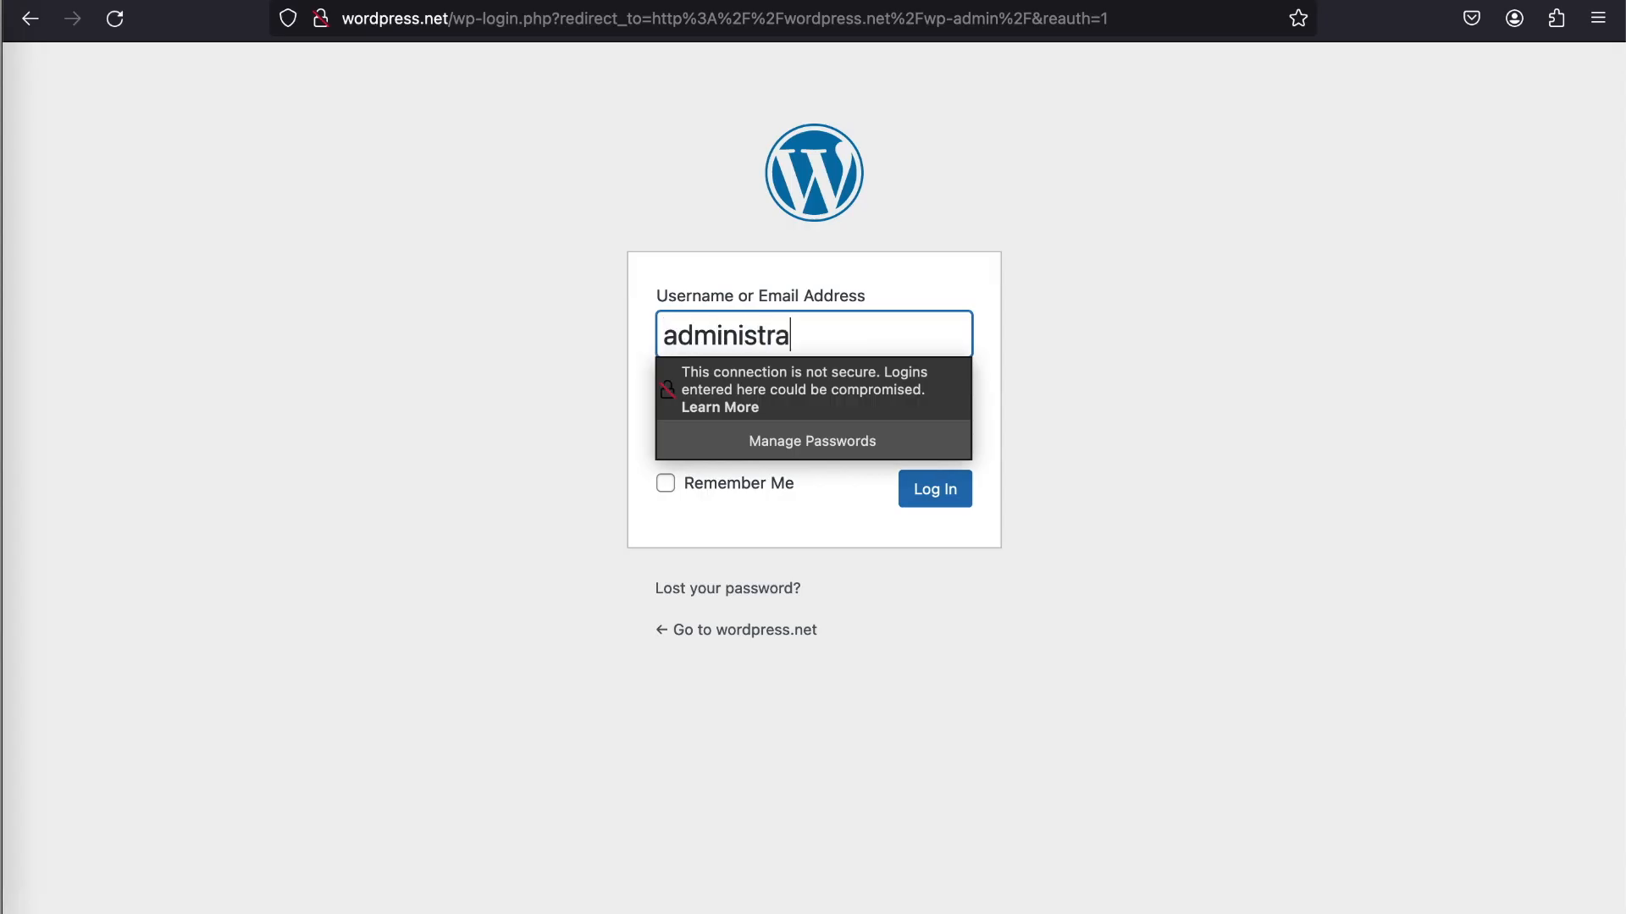
{"action": "type", "text": "tor"}
{"action": "key", "text": "Tab"}
{"action": "type", "text": "******"}
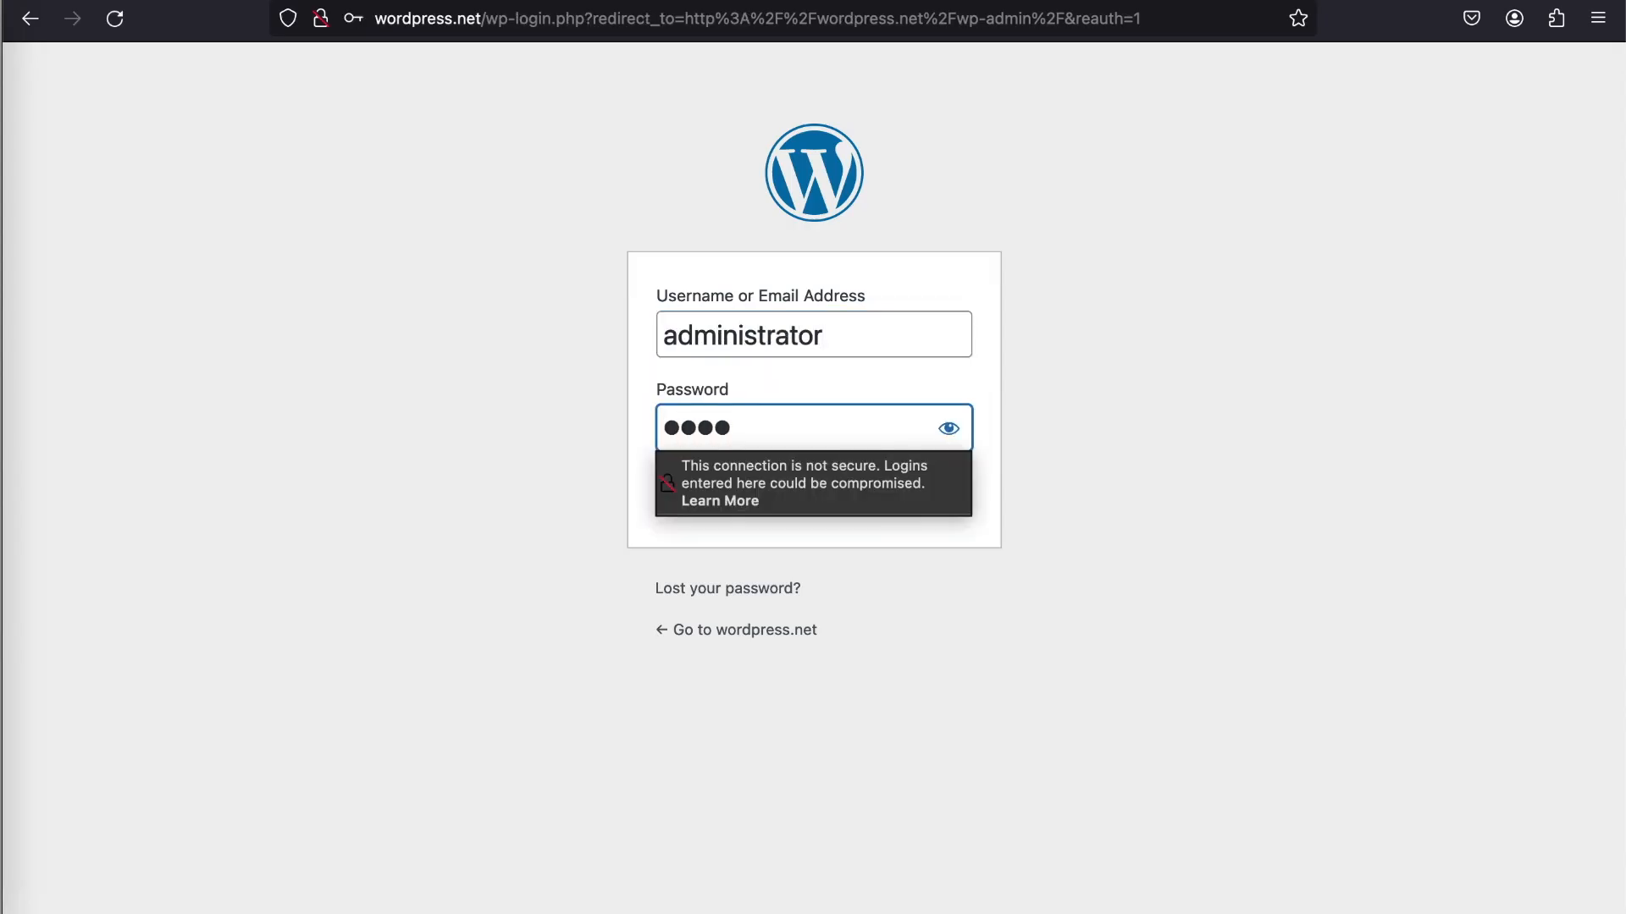
{"action": "type", "text": "*******"}
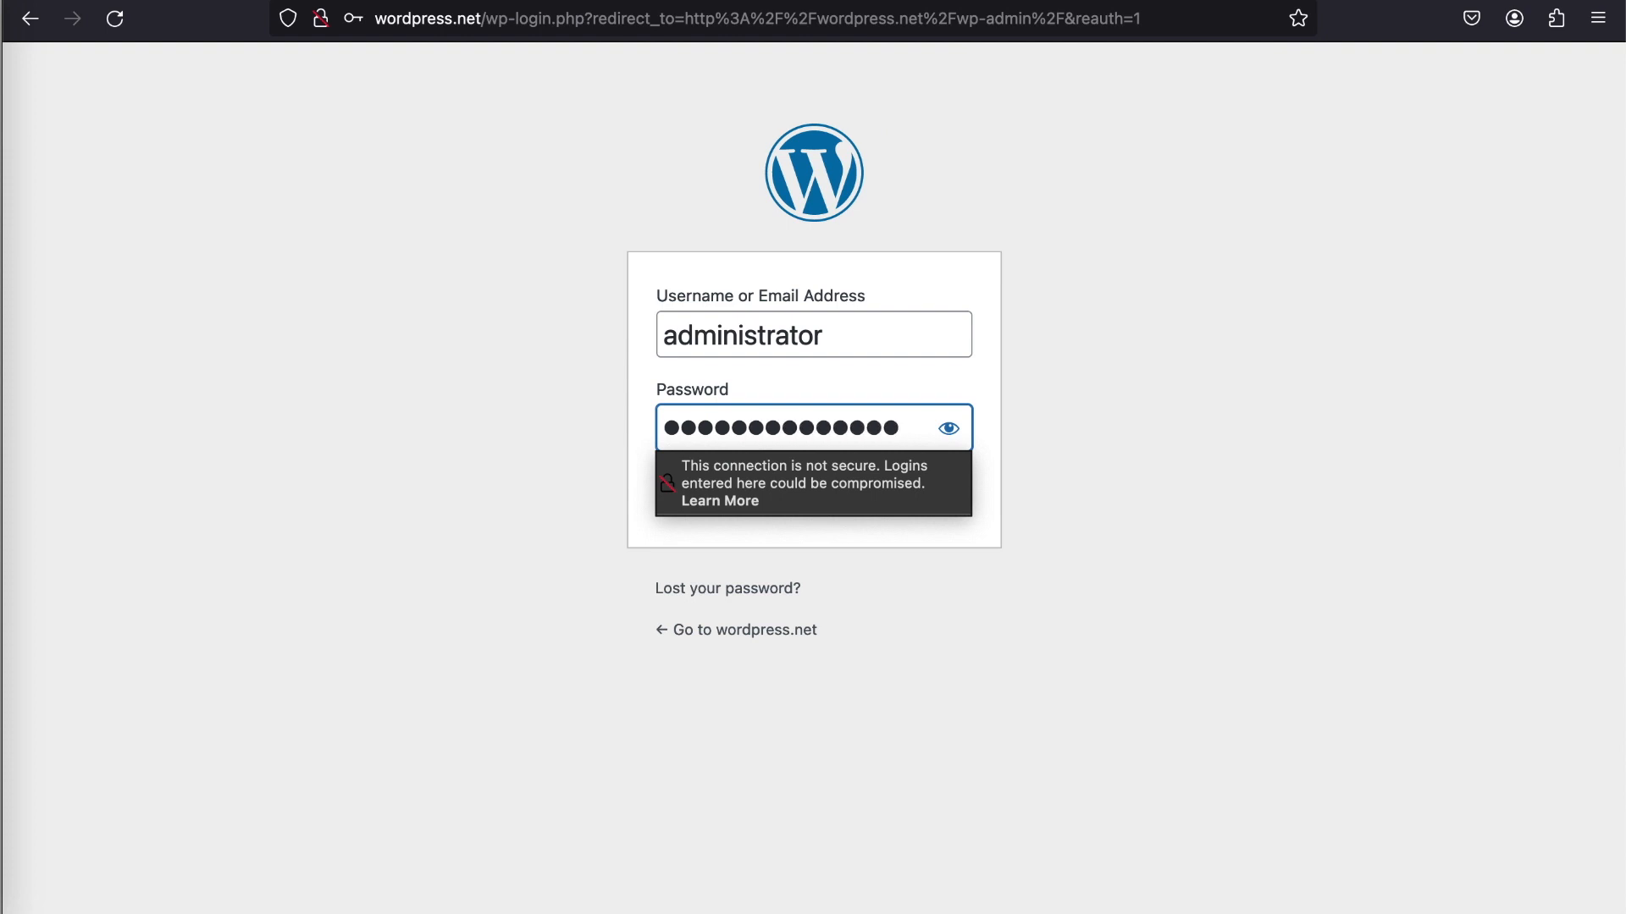
{"action": "left_click", "coordinate": [947, 504]}
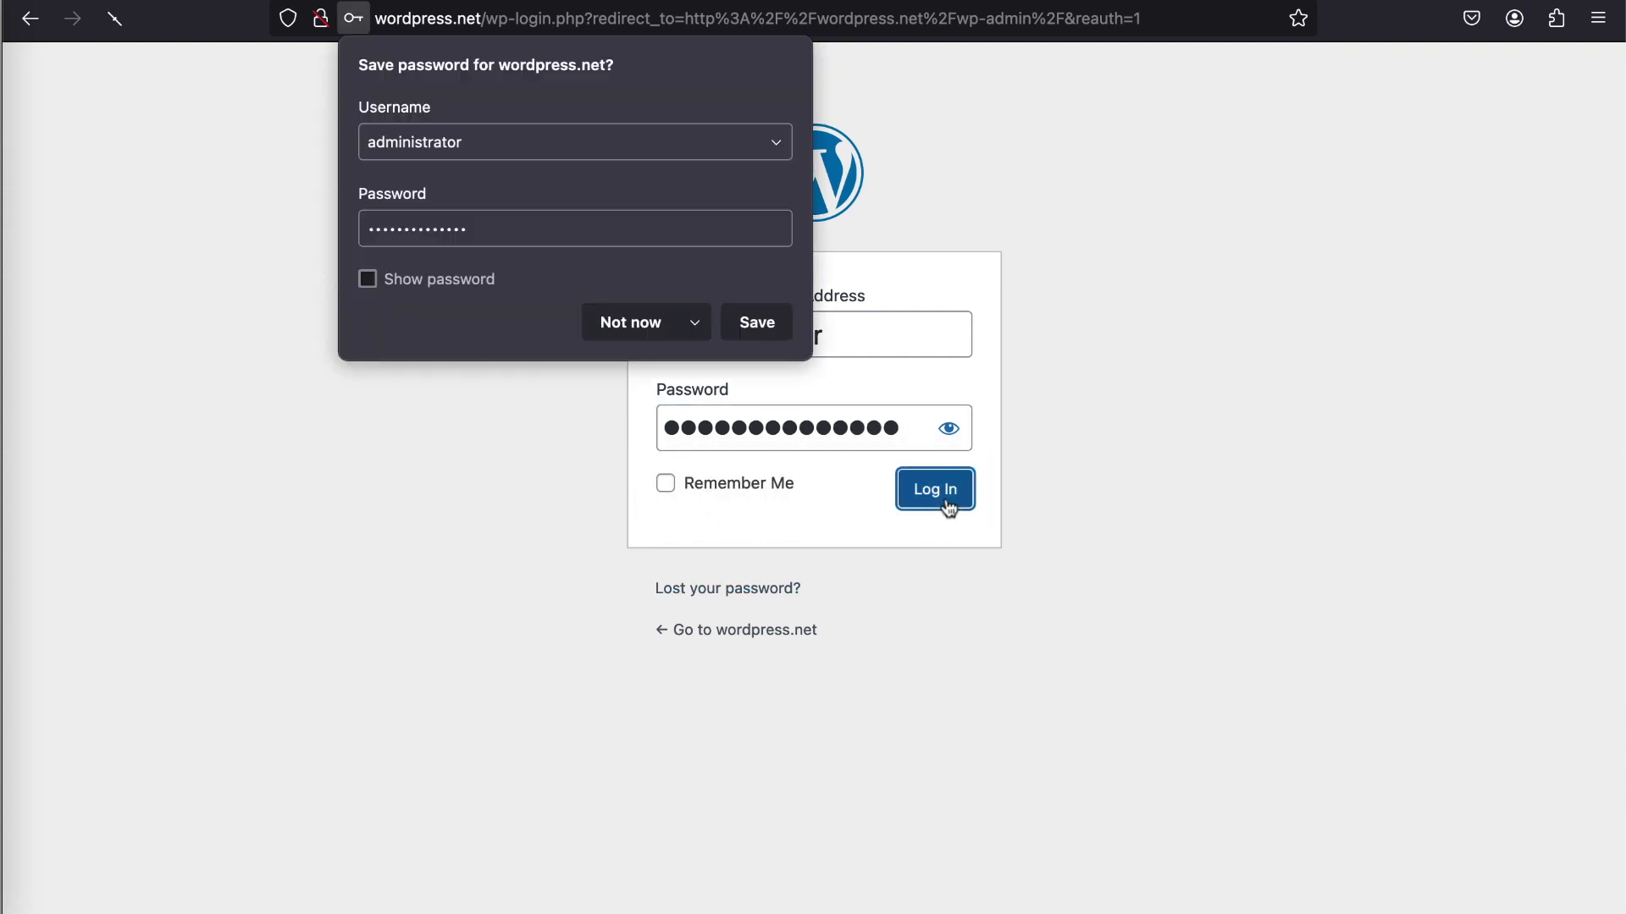
{"action": "left_click", "coordinate": [649, 325]}
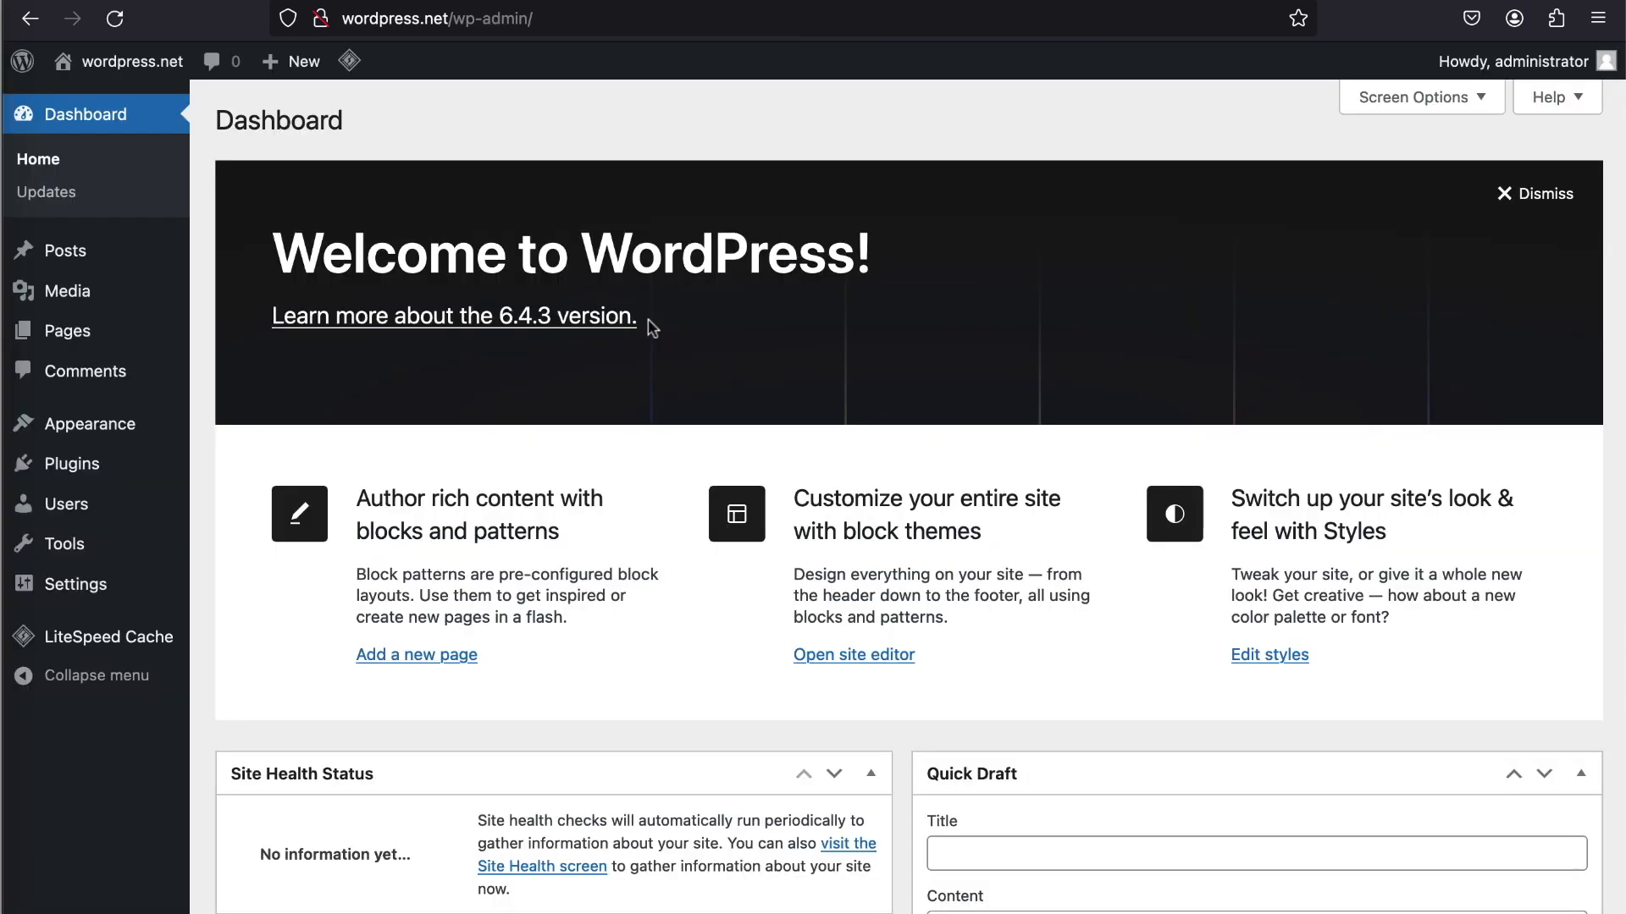
- Dismiss the dashboard's welcome panel and hide Site Health Status, At a Glance, Activity, Quick Draft, and WordPress Events and News
{"action": "left_click", "coordinate": [1547, 195]}
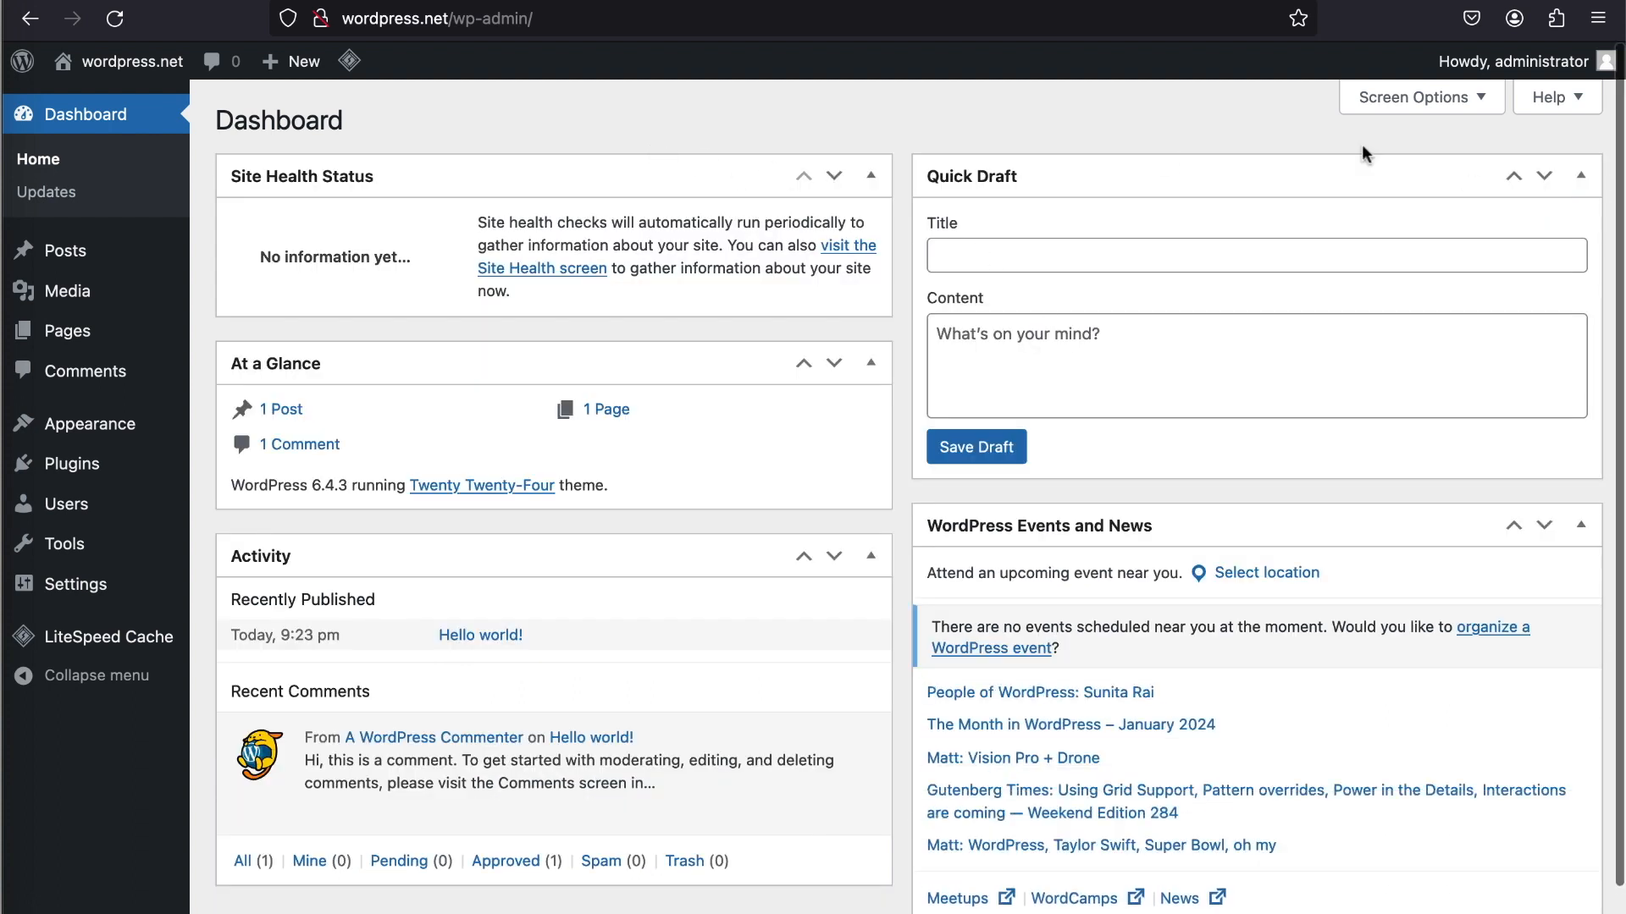
{"action": "left_click", "coordinate": [1422, 106]}
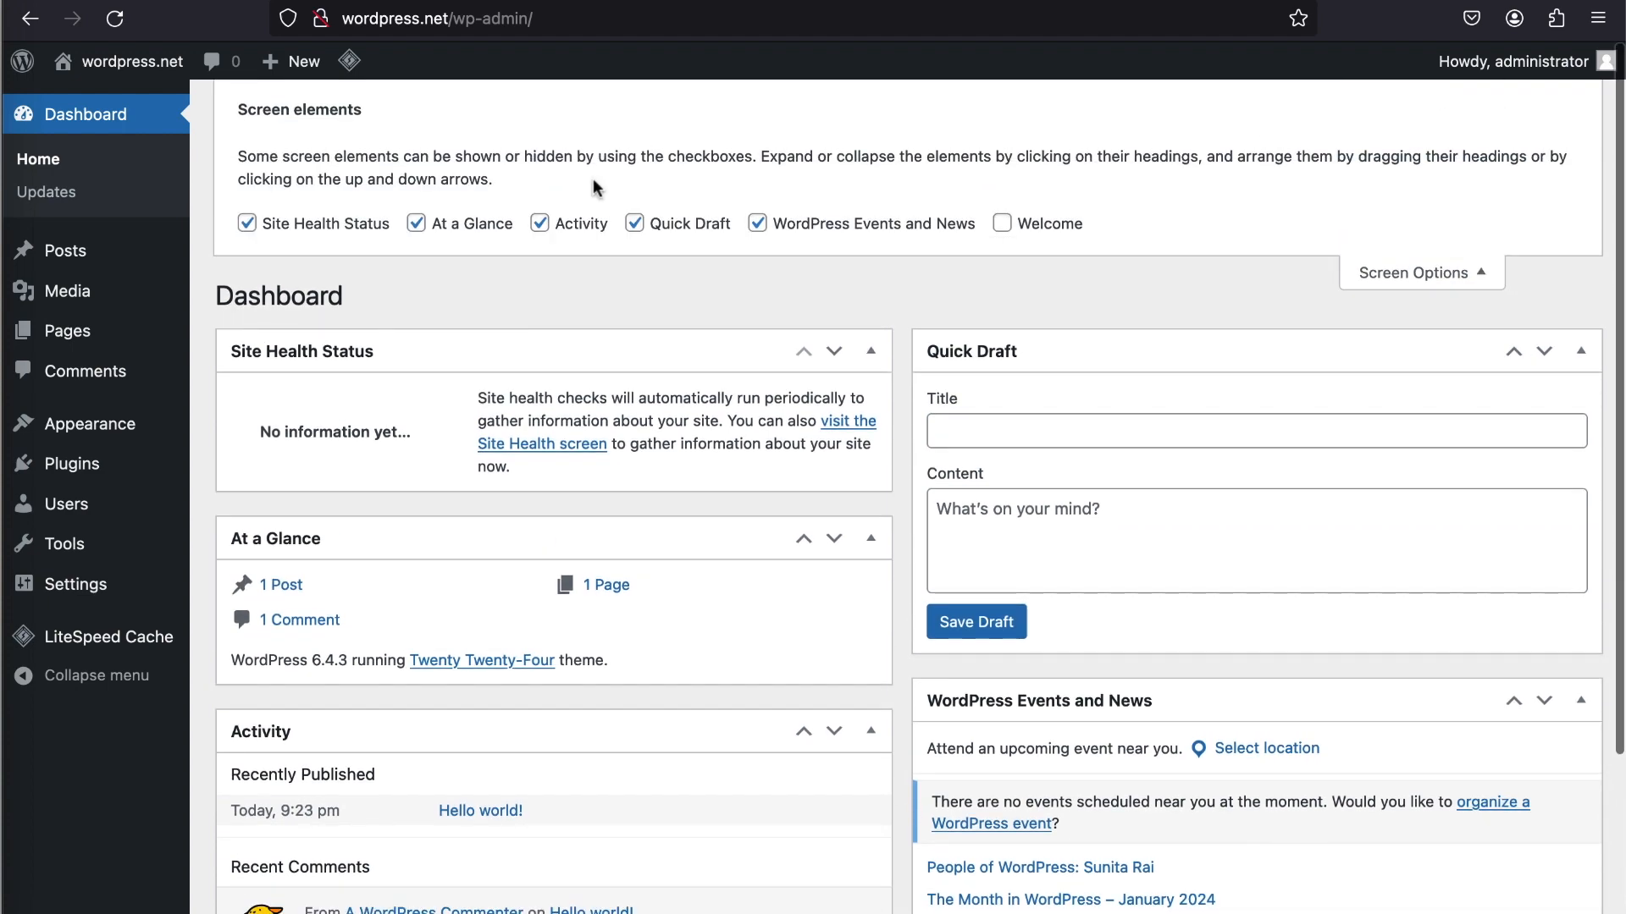
{"action": "left_click", "coordinate": [246, 224]}
{"action": "left_click", "coordinate": [416, 224]}
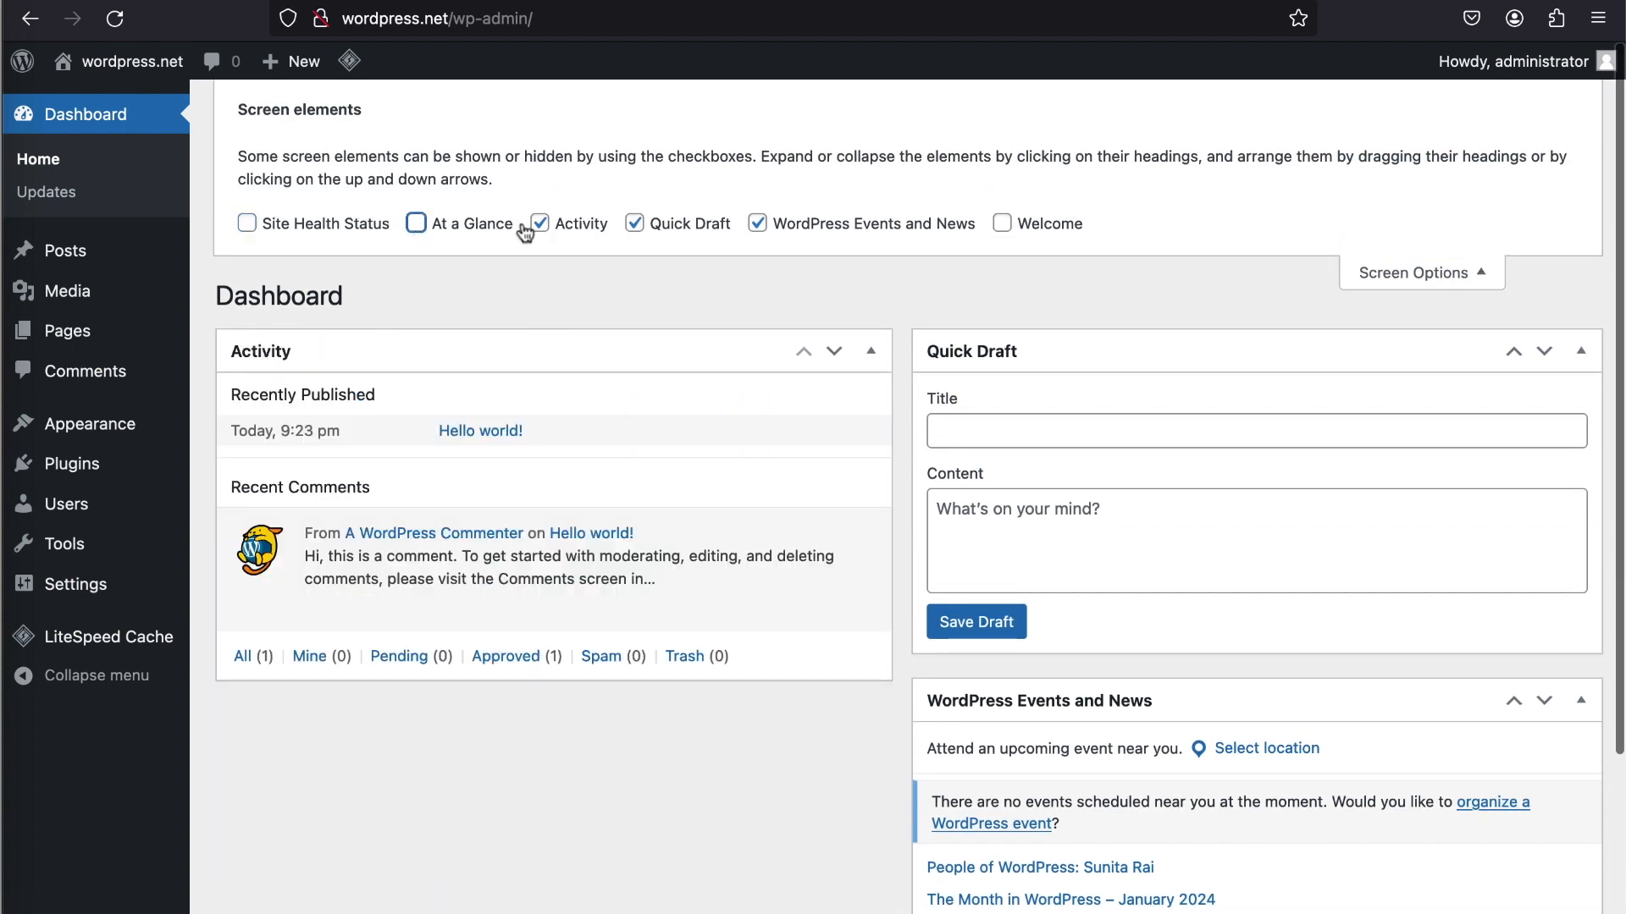
{"action": "left_click", "coordinate": [539, 224]}
{"action": "left_click", "coordinate": [634, 224]}
{"action": "left_click", "coordinate": [757, 224]}
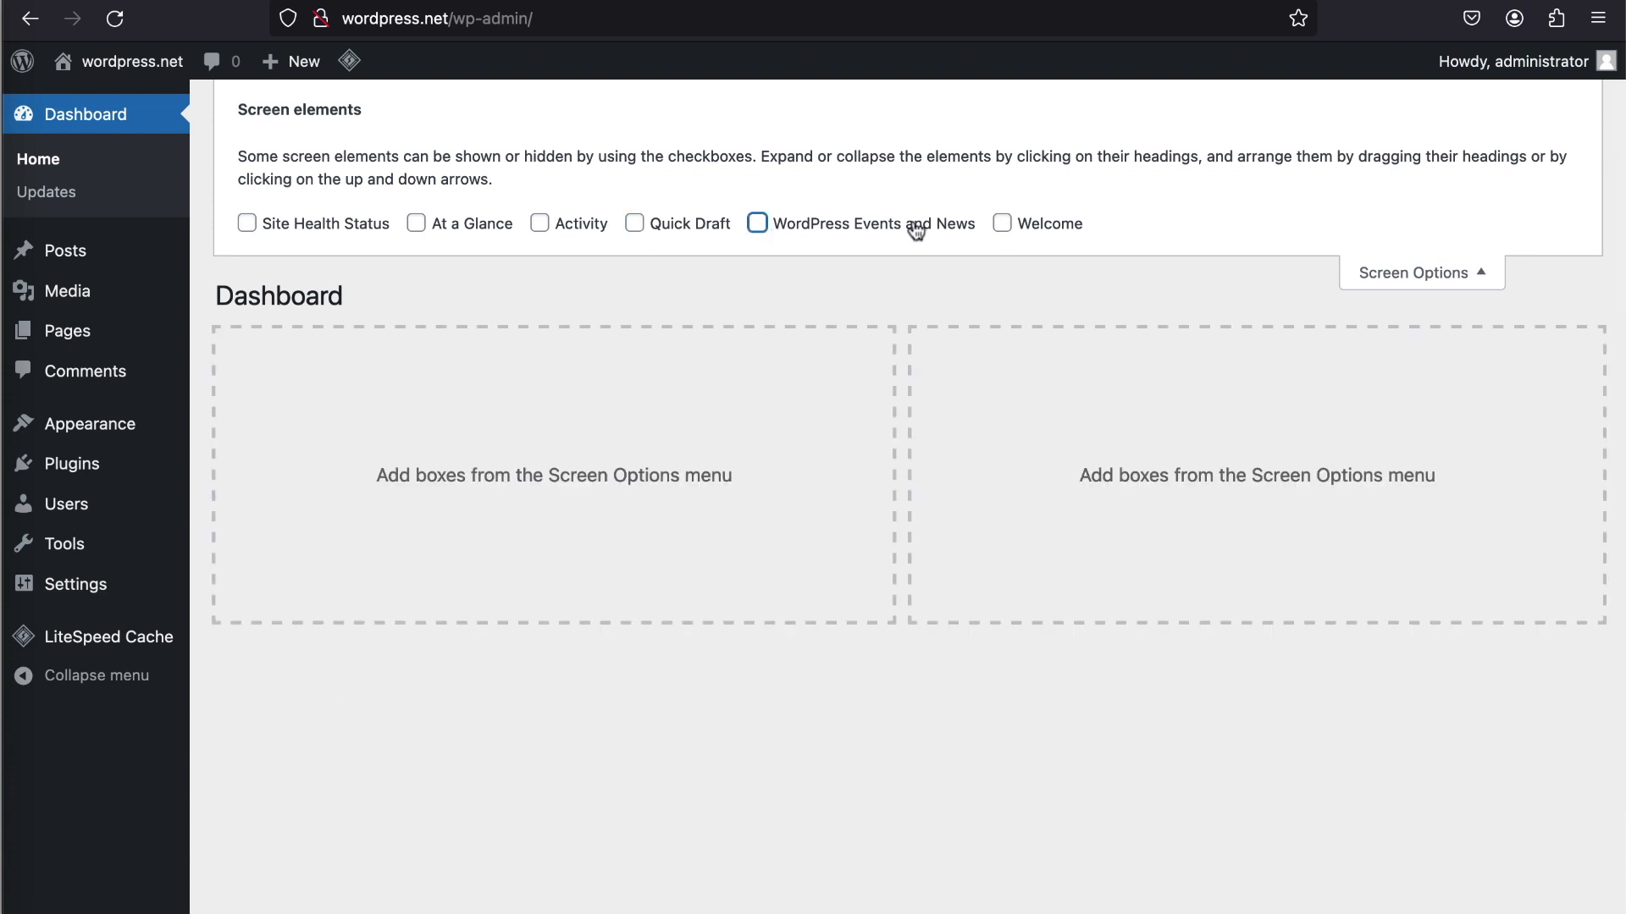
{"action": "left_click", "coordinate": [1362, 271]}
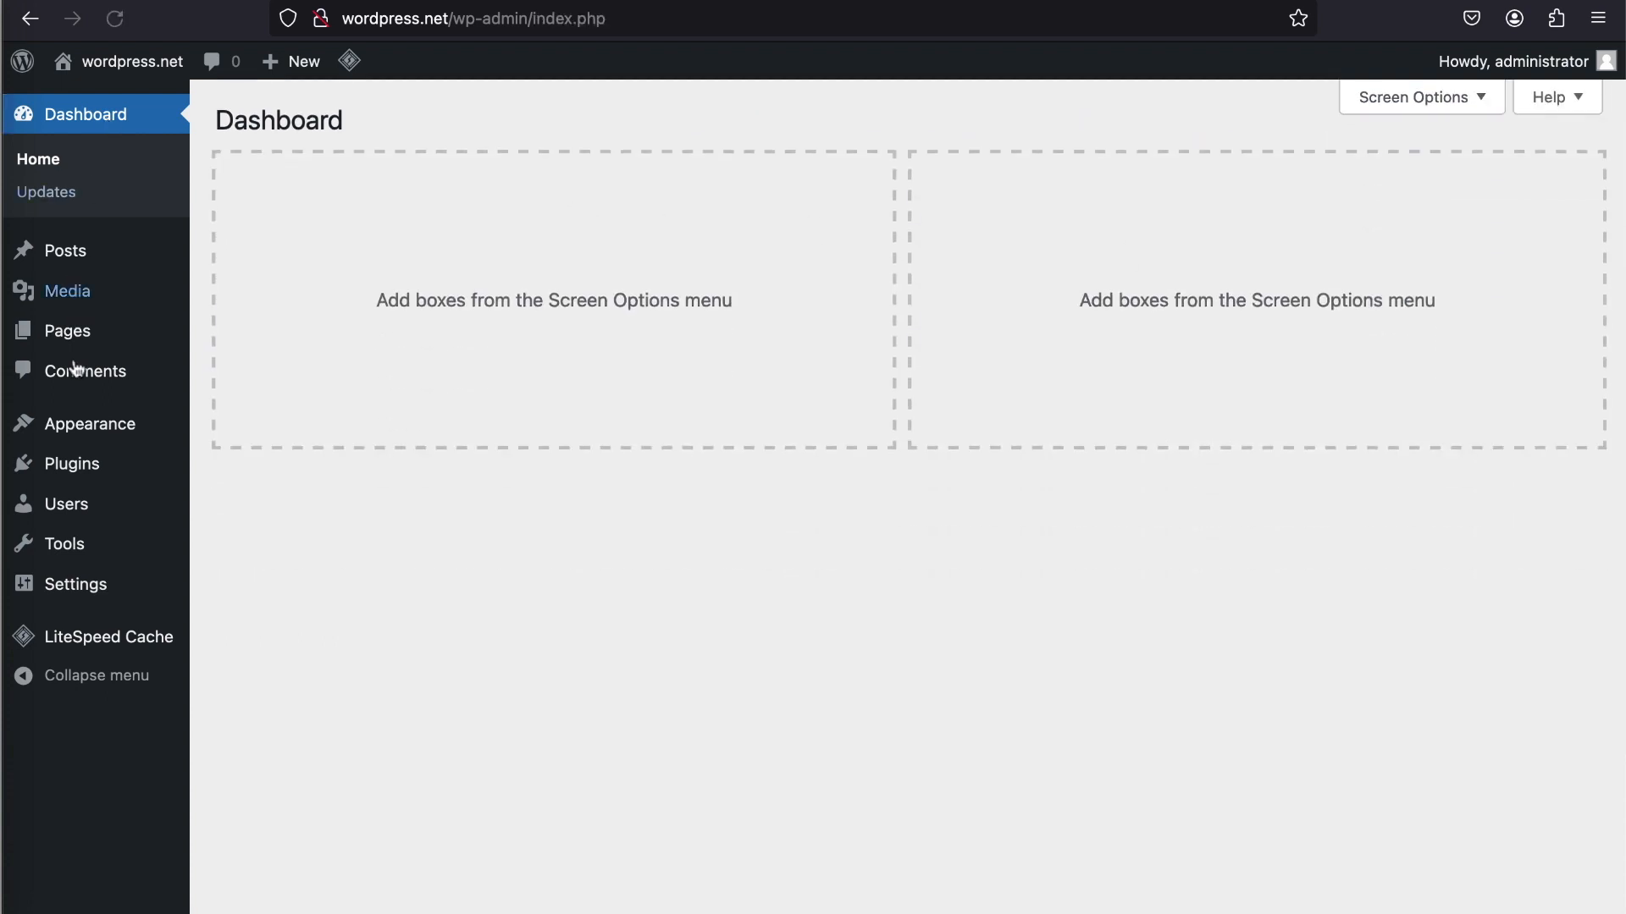
- Set the user profile's admin color scheme to Modern, update the profile, and return to the dashboard
{"action": "mouse_move", "coordinate": [85, 506]}
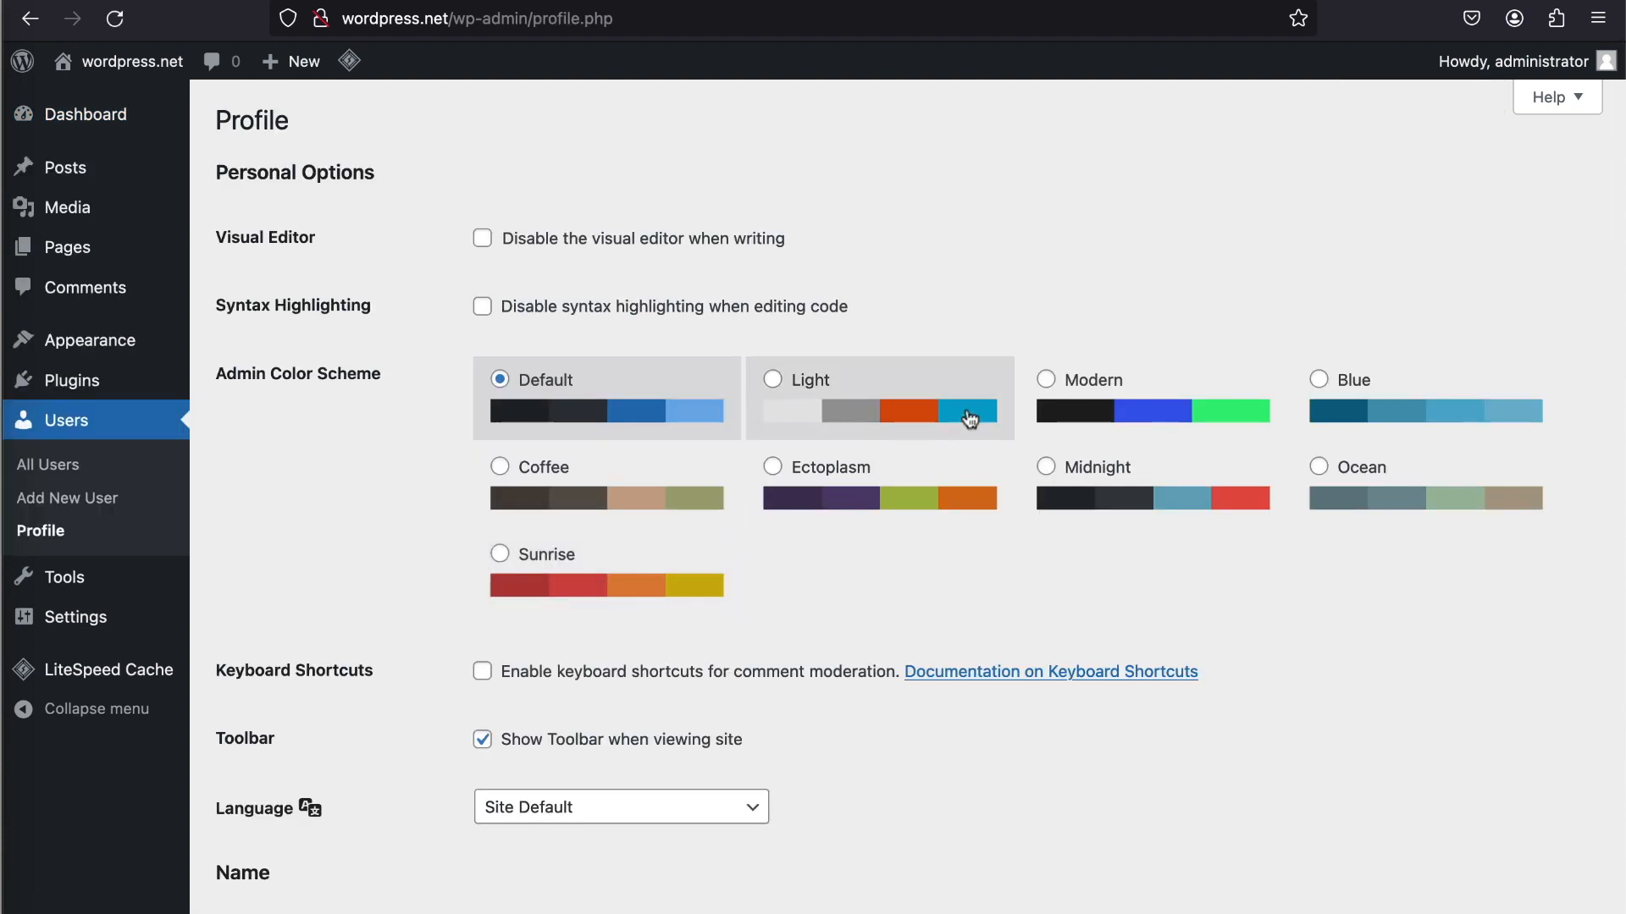
{"action": "left_click", "coordinate": [1082, 404]}
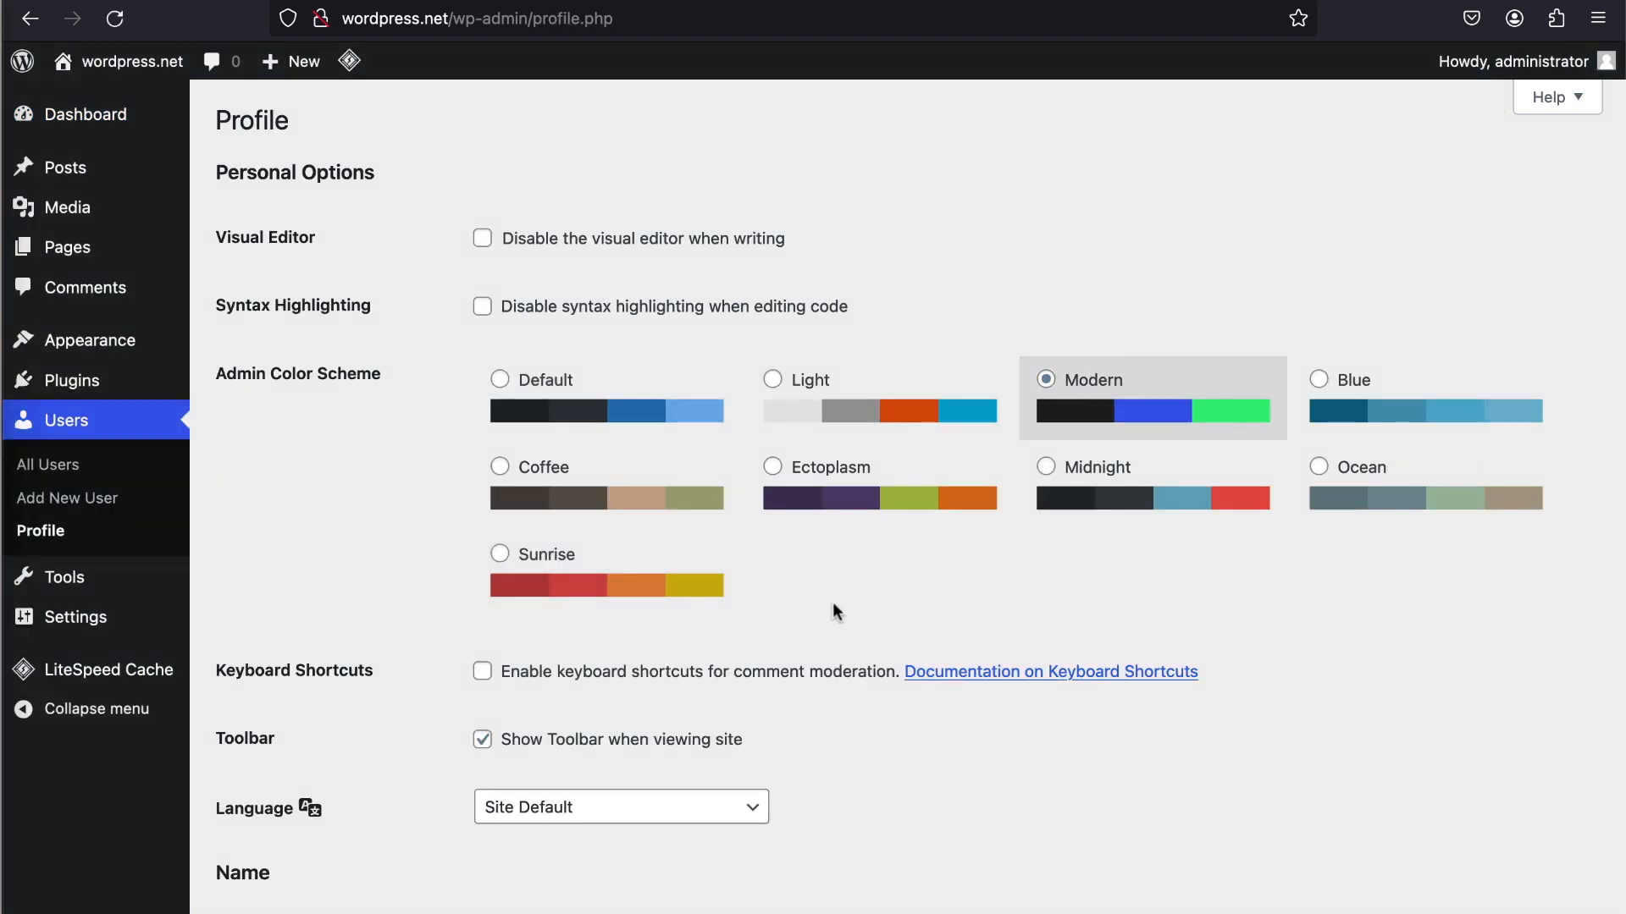
{"action": "scroll", "coordinate": [831, 610], "scroll_direction": "down", "scroll_amount": 18}
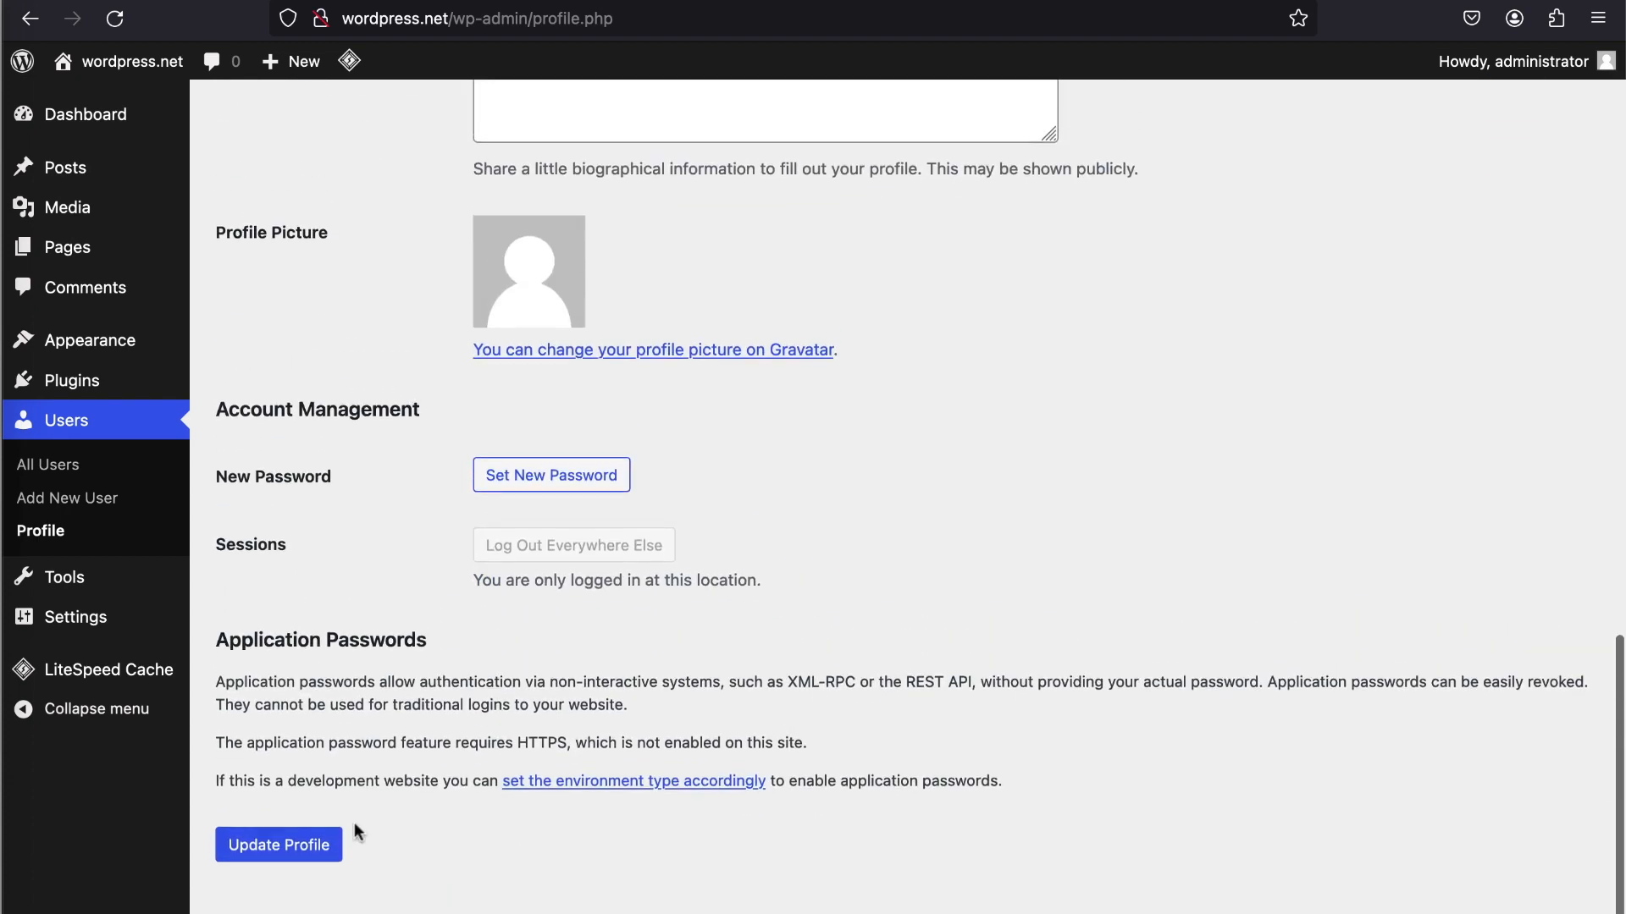
{"action": "left_click", "coordinate": [305, 855]}
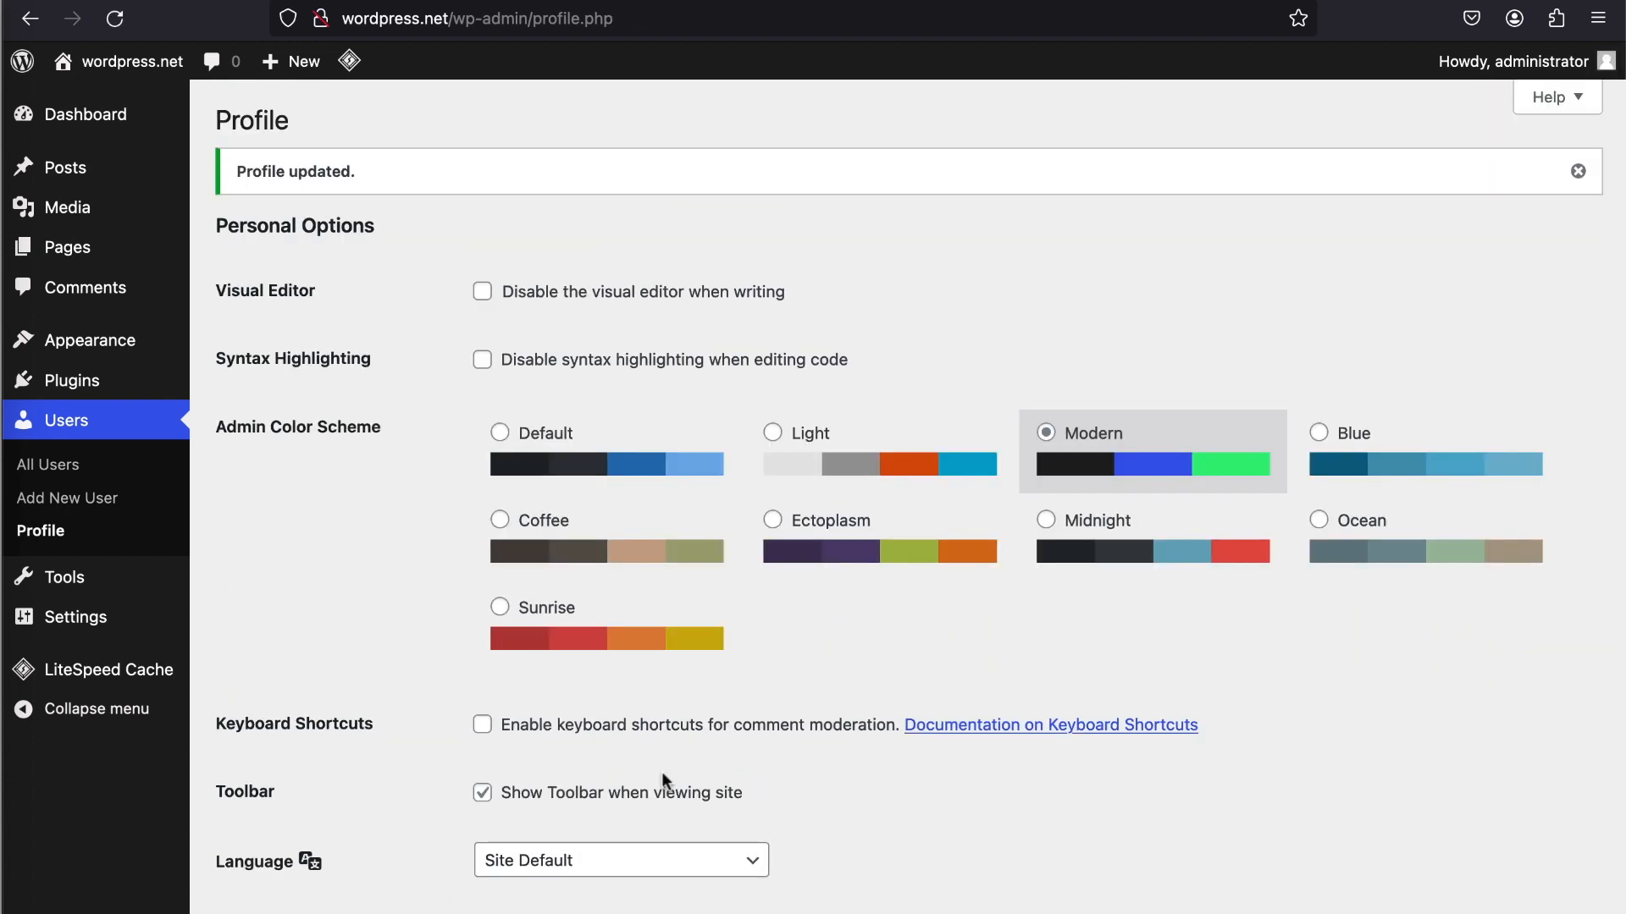
{"action": "left_click", "coordinate": [1577, 171]}
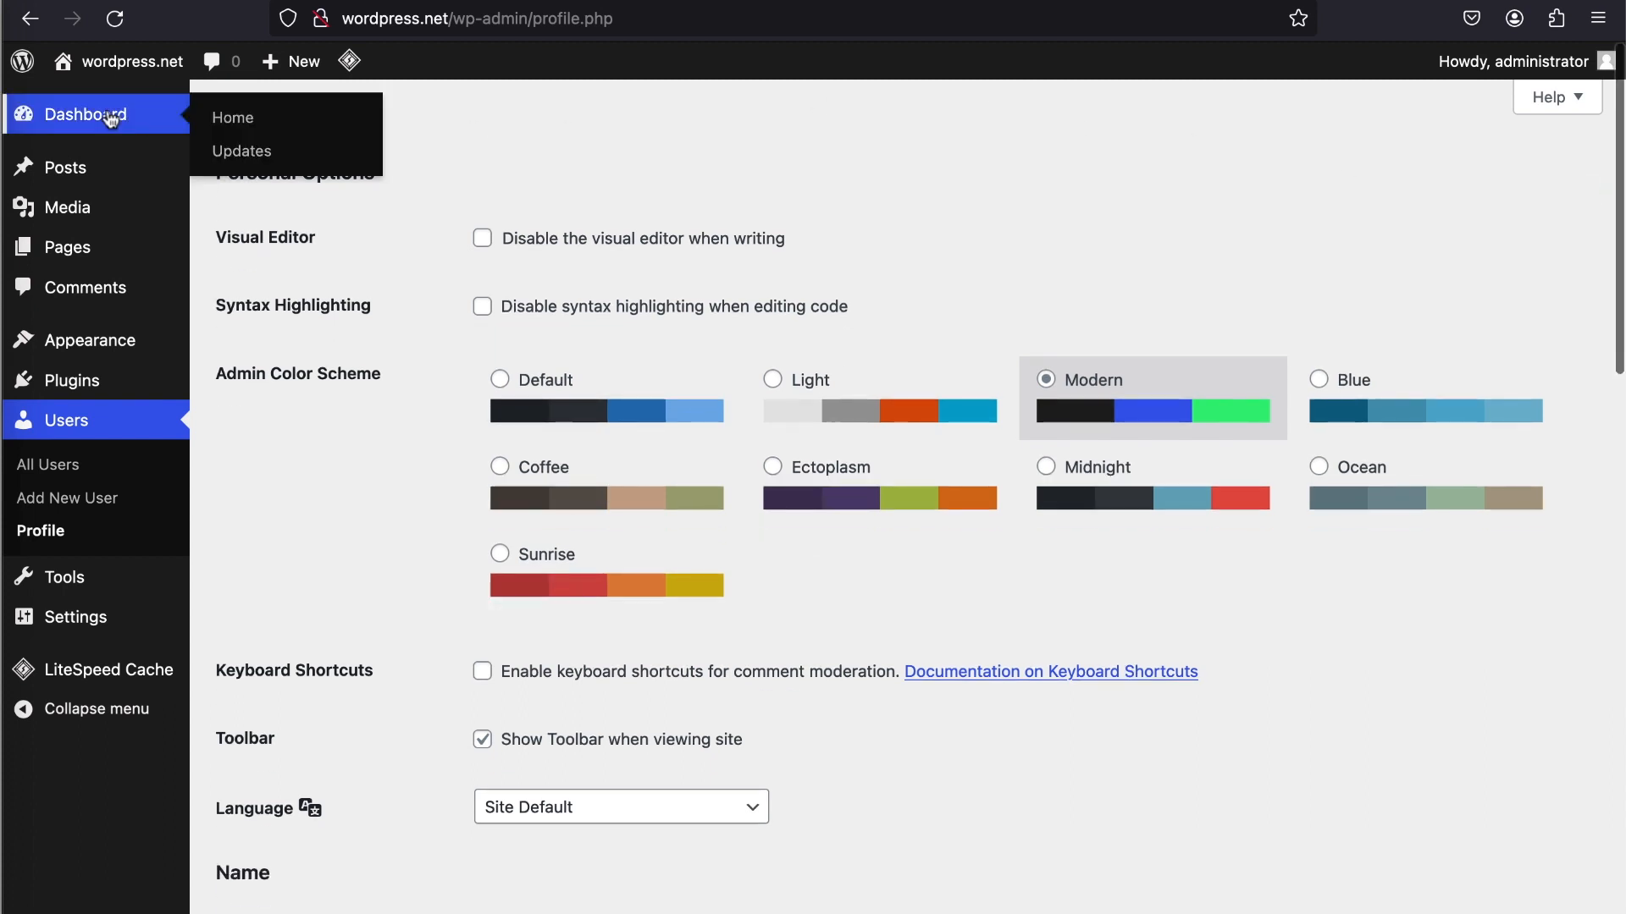
{"action": "left_click", "coordinate": [109, 116]}
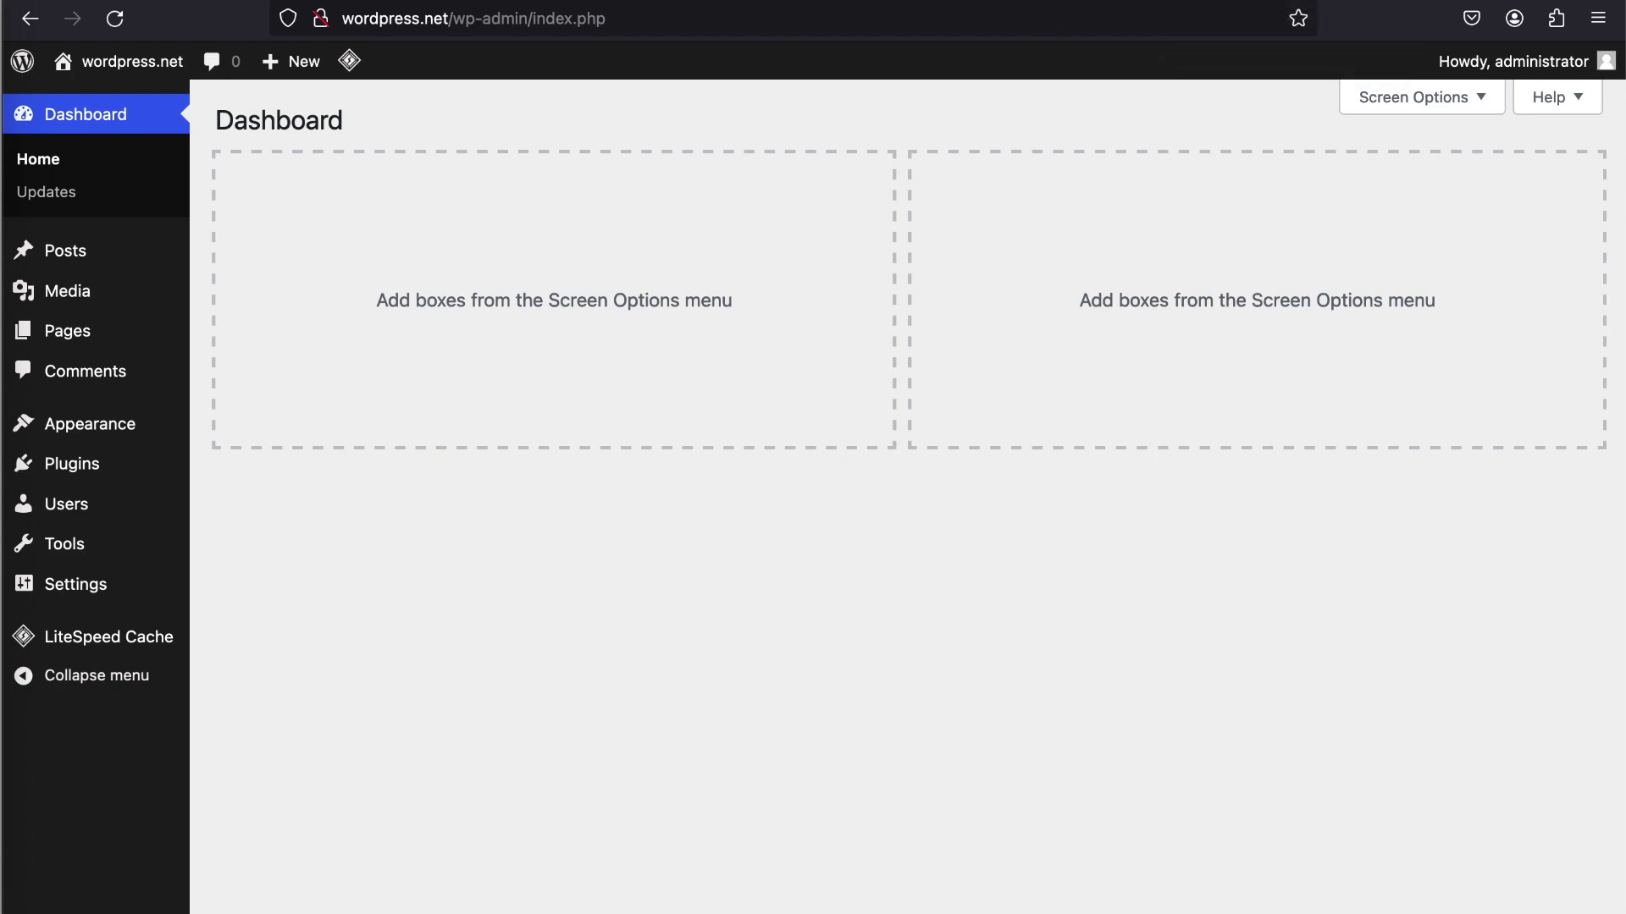
- Open the public wordpress.net site in a new browser tab
{"action": "key", "text": "ctrl+t"}
{"action": "type", "text": "wordpre"}
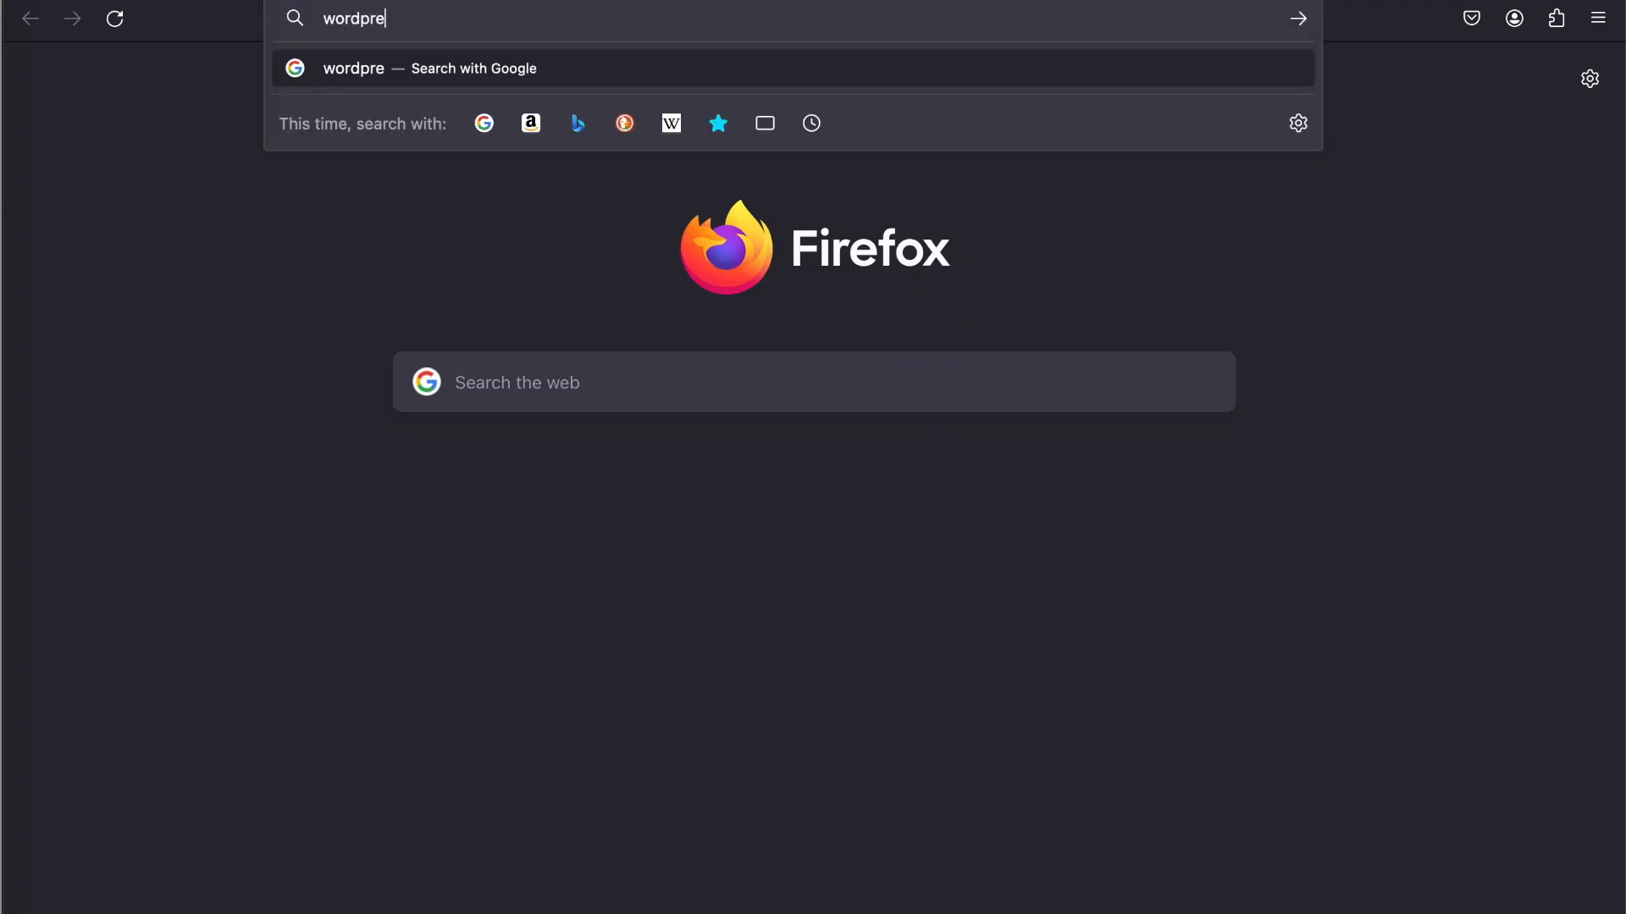
{"action": "type", "text": "ss.net"}
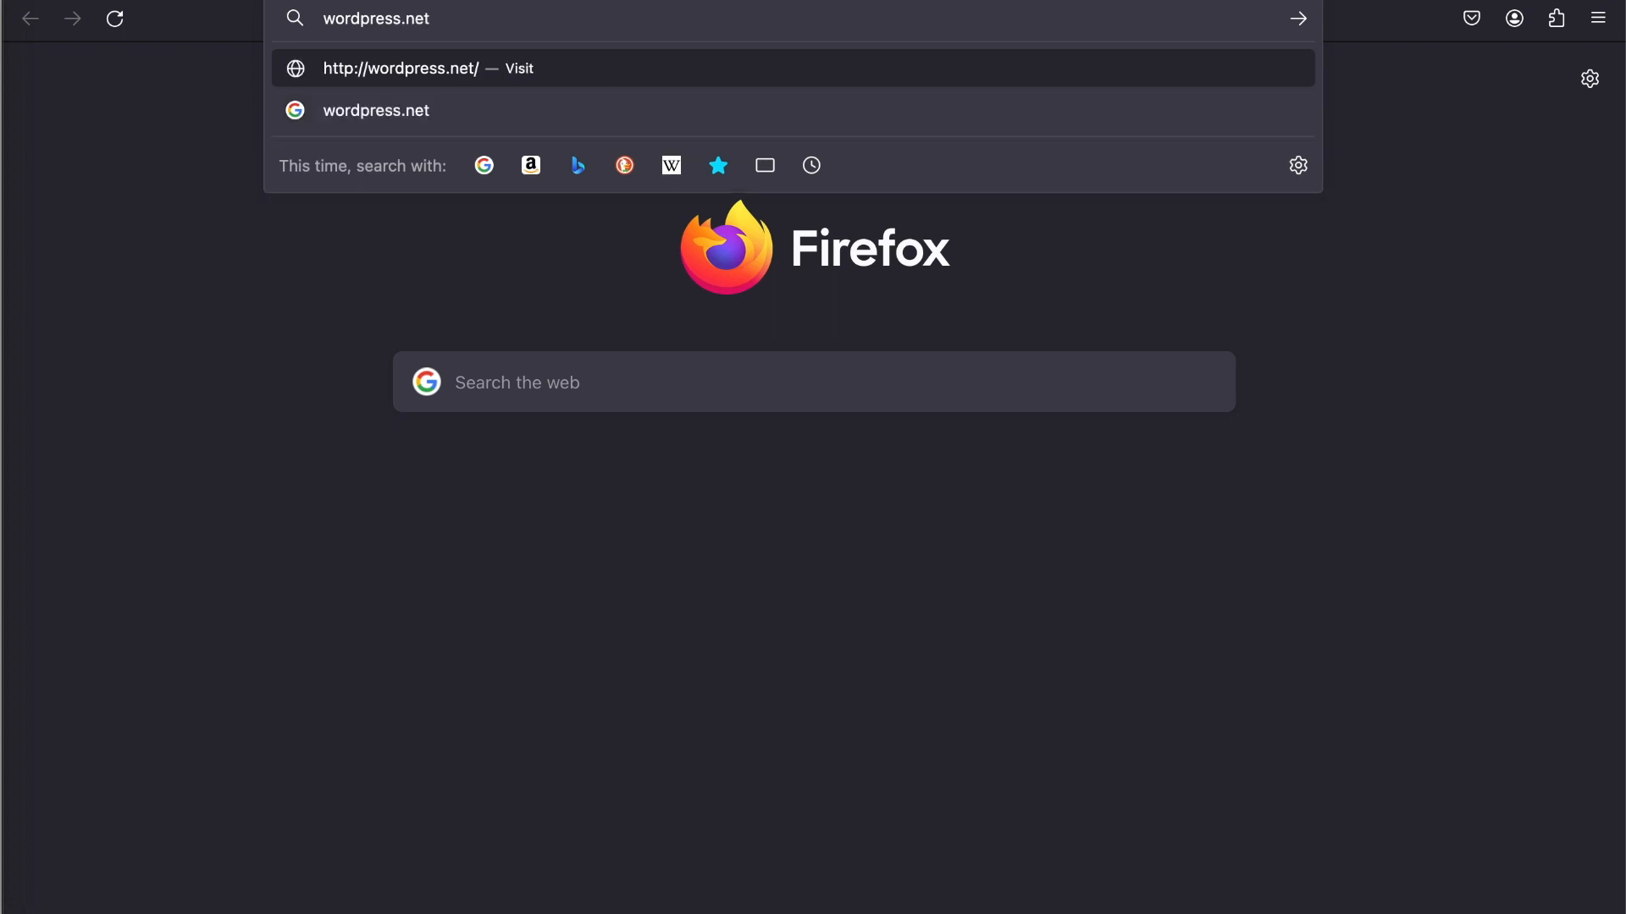
{"action": "key", "text": "Return"}
- Examine the wordpress.net home page from its header down to the footer and back up
{"action": "scroll", "coordinate": [863, 465], "scroll_direction": "down", "scroll_amount": 10}
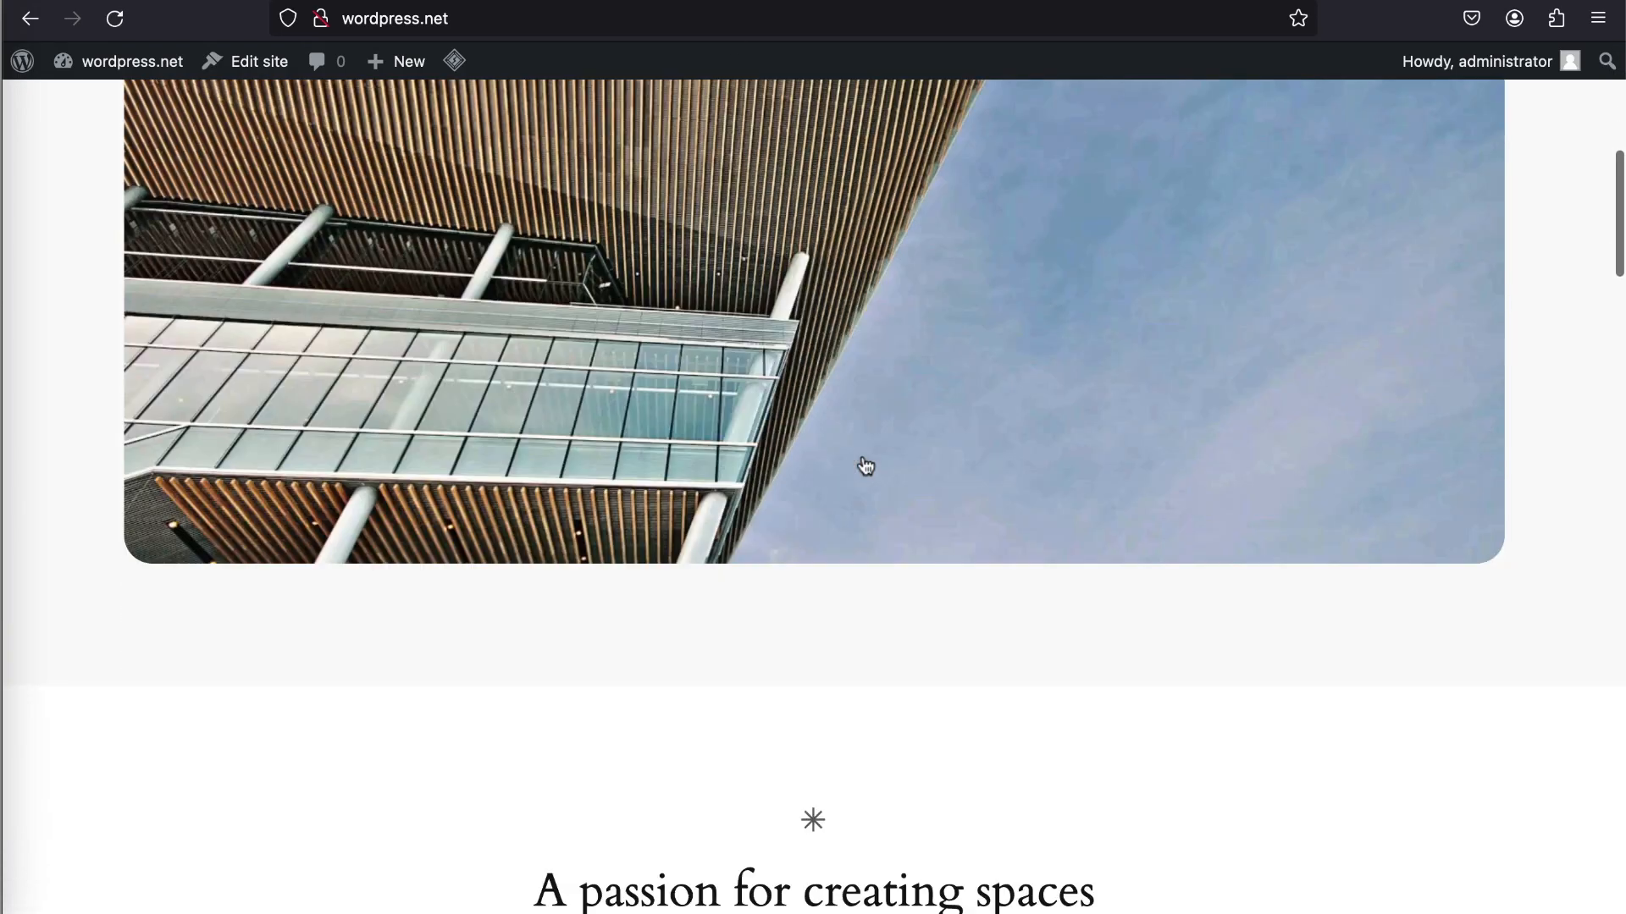
{"action": "scroll", "coordinate": [864, 465], "scroll_direction": "down", "scroll_amount": 5}
{"action": "scroll", "coordinate": [861, 461], "scroll_direction": "down", "scroll_amount": 10}
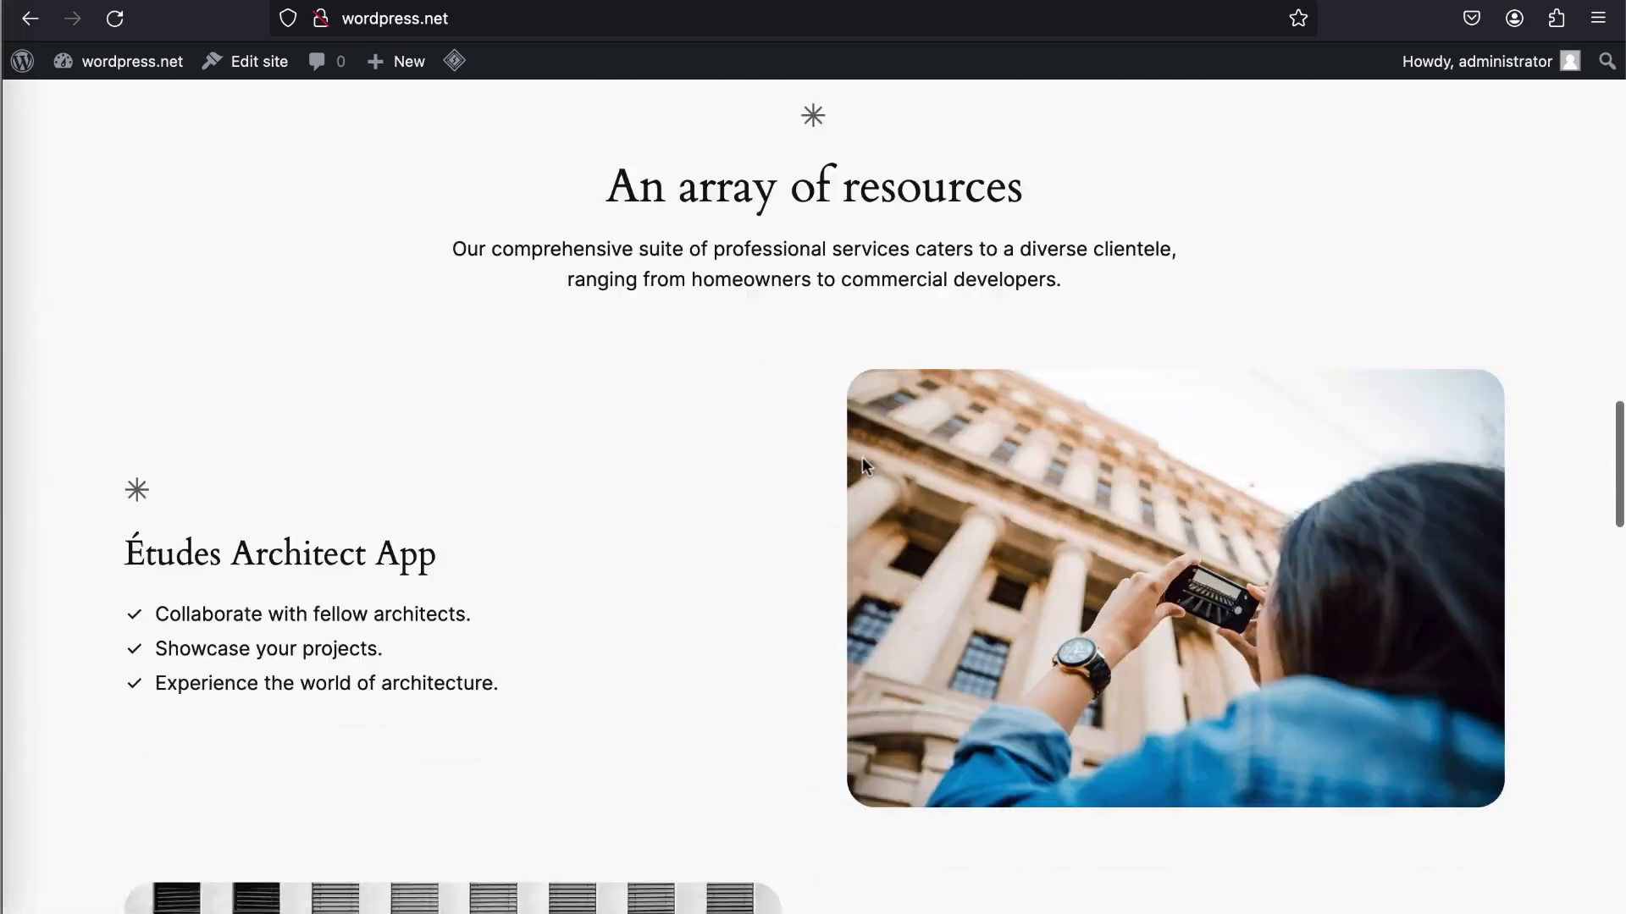
{"action": "scroll", "coordinate": [863, 460], "scroll_direction": "down", "scroll_amount": 15}
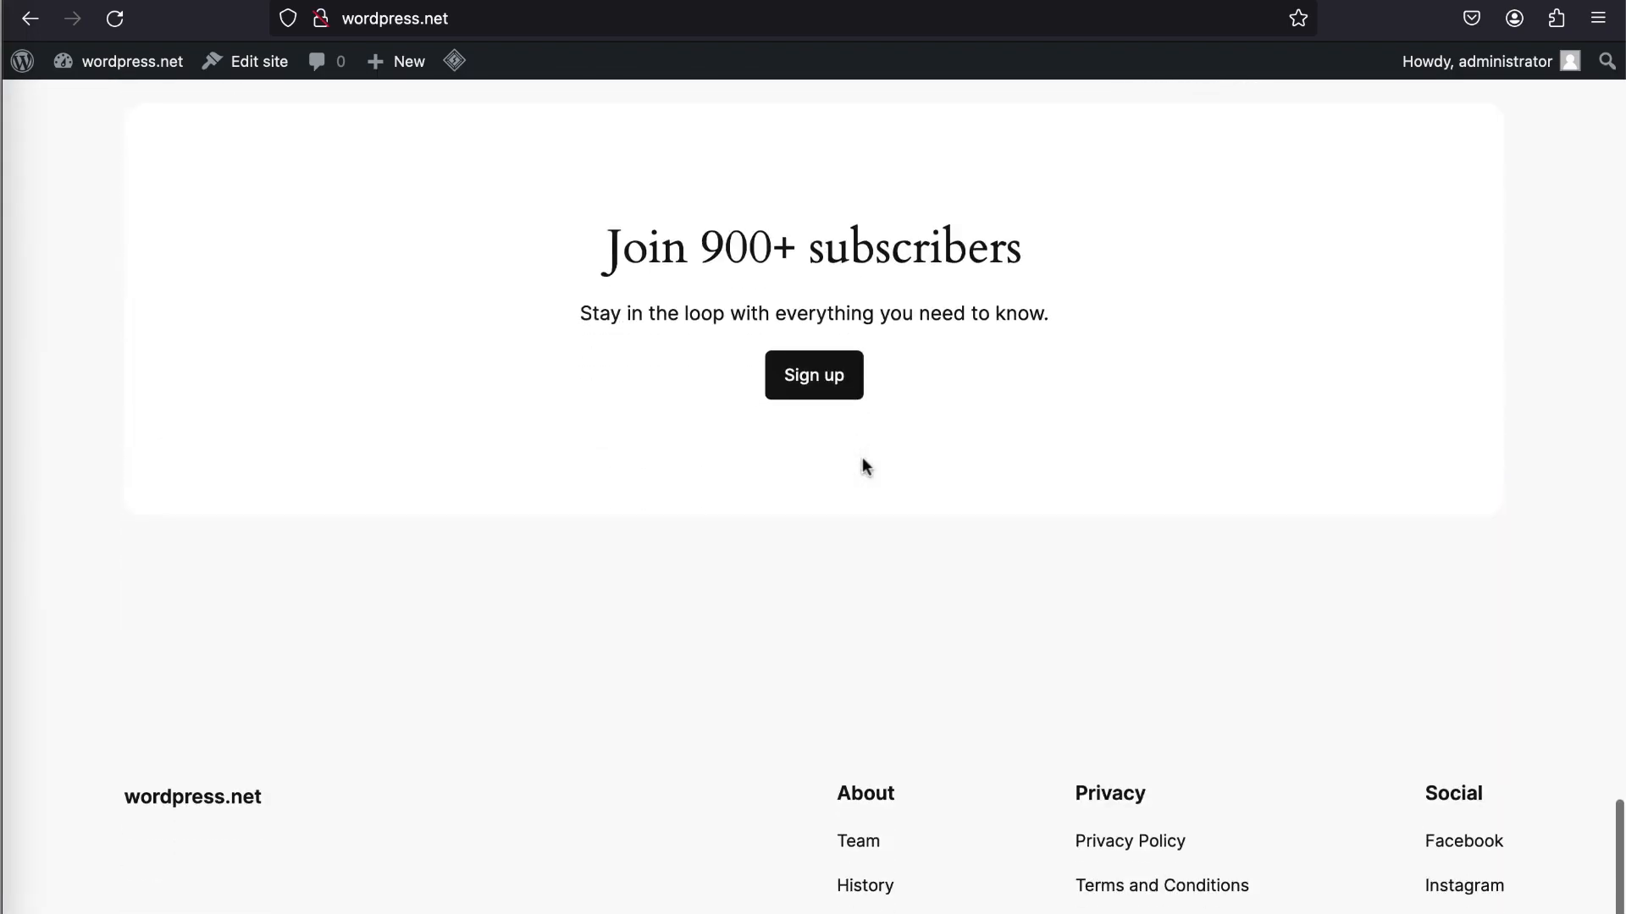
{"action": "scroll", "coordinate": [863, 462], "scroll_direction": "down", "scroll_amount": 3}
{"action": "scroll", "coordinate": [864, 462], "scroll_direction": "up", "scroll_amount": 12}
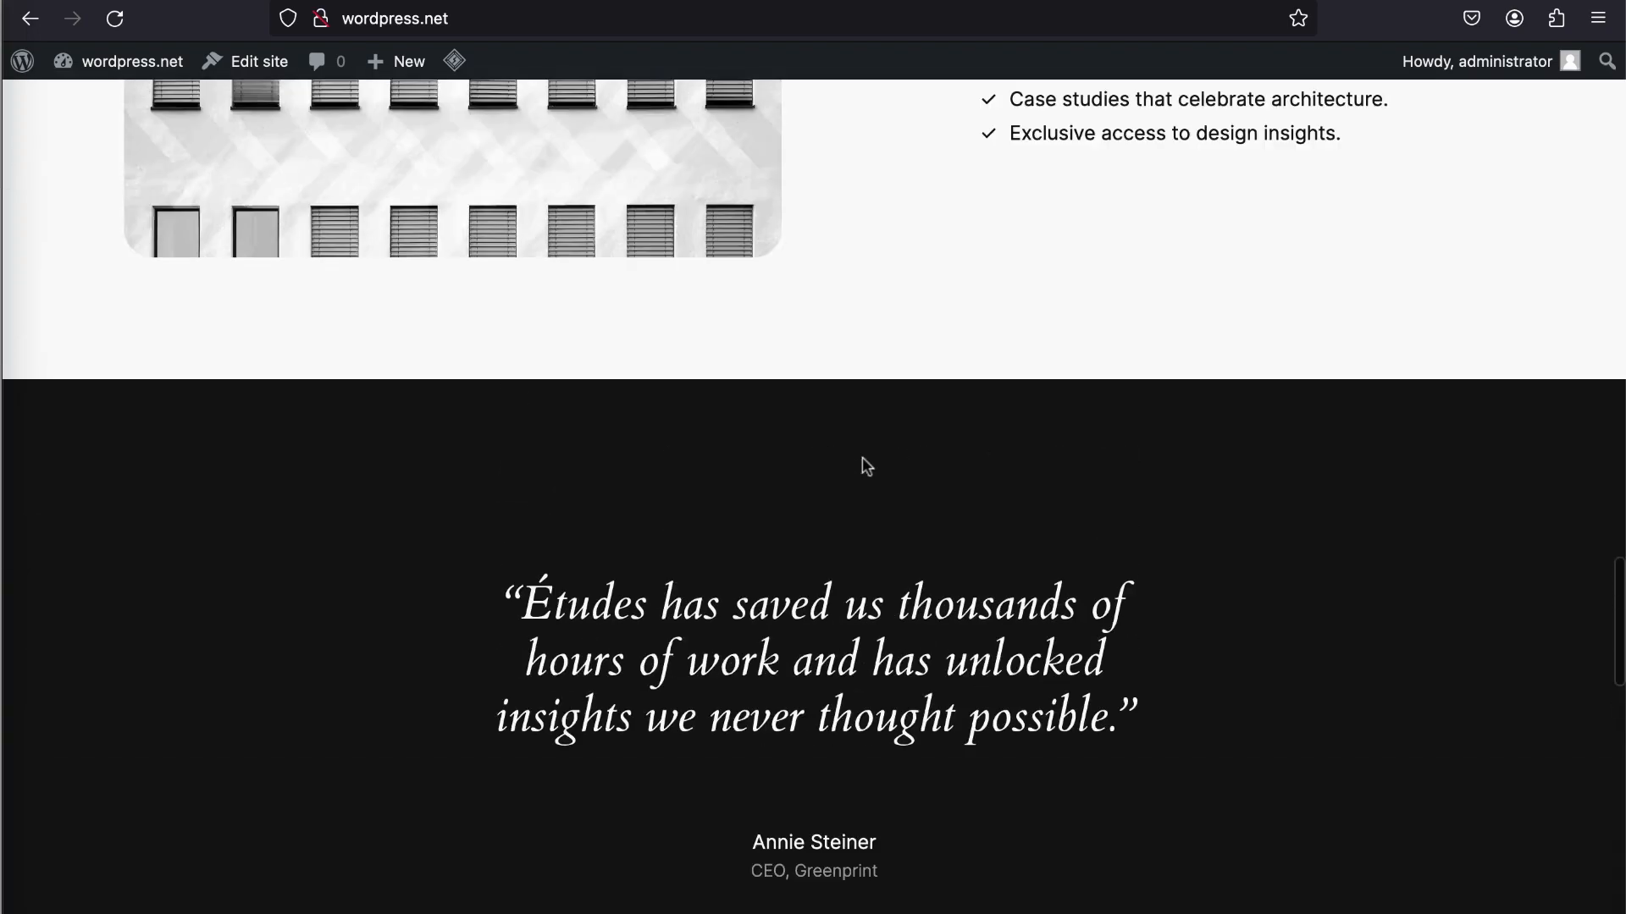
{"action": "scroll", "coordinate": [864, 462], "scroll_direction": "up", "scroll_amount": 15}
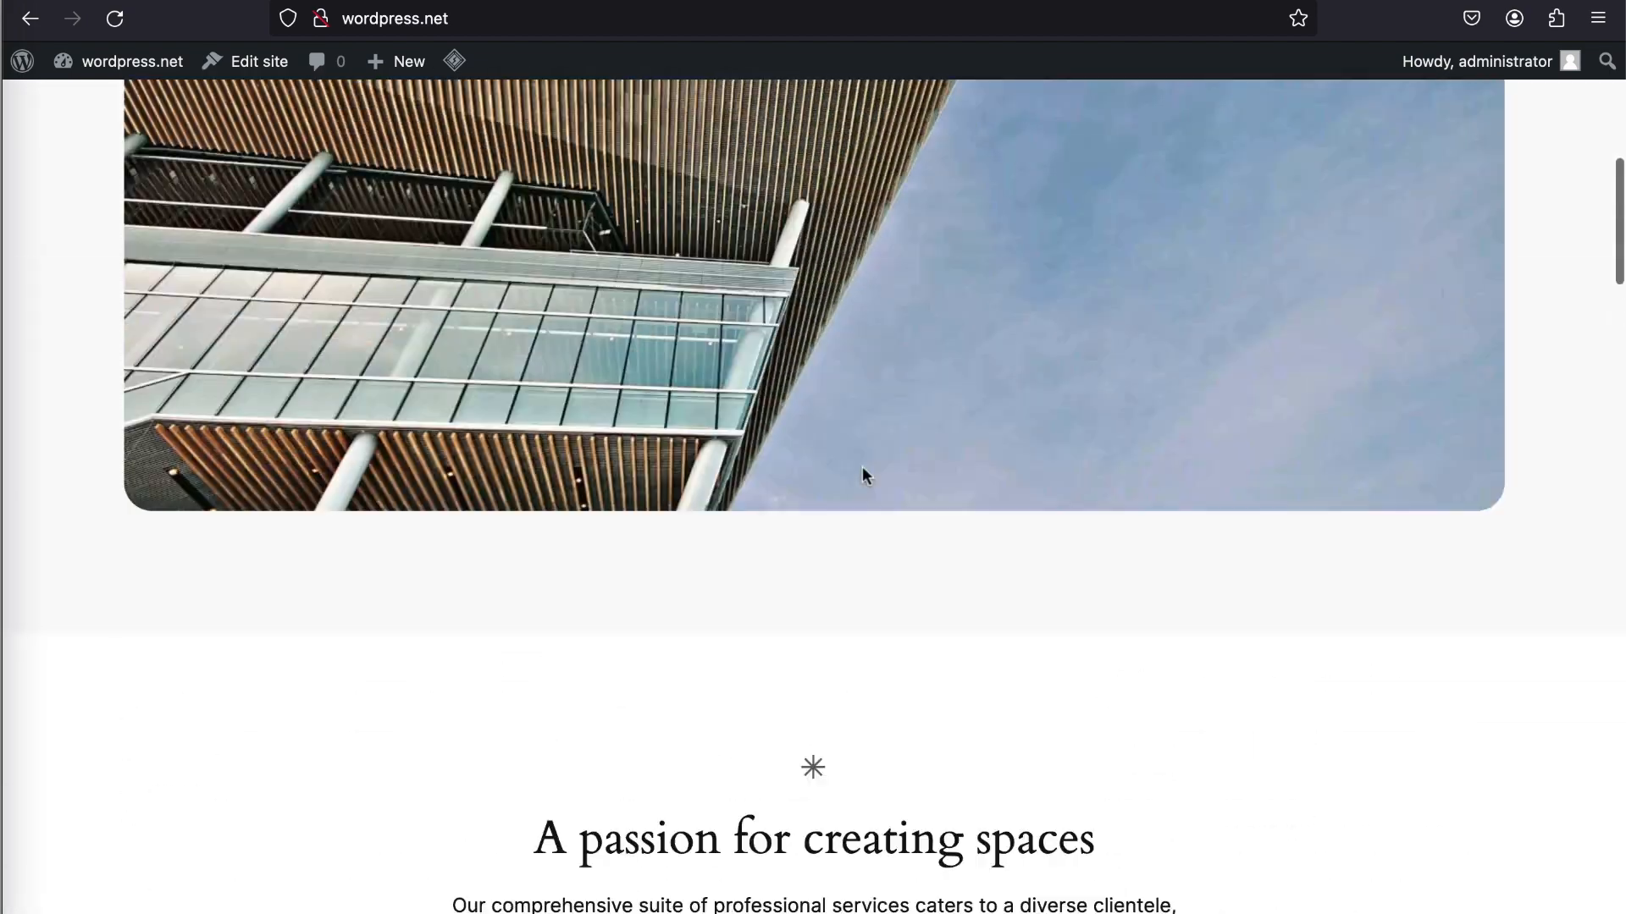
{"action": "scroll", "coordinate": [862, 466], "scroll_direction": "up", "scroll_amount": 8}
{"action": "scroll", "coordinate": [863, 468], "scroll_direction": "down", "scroll_amount": 1}
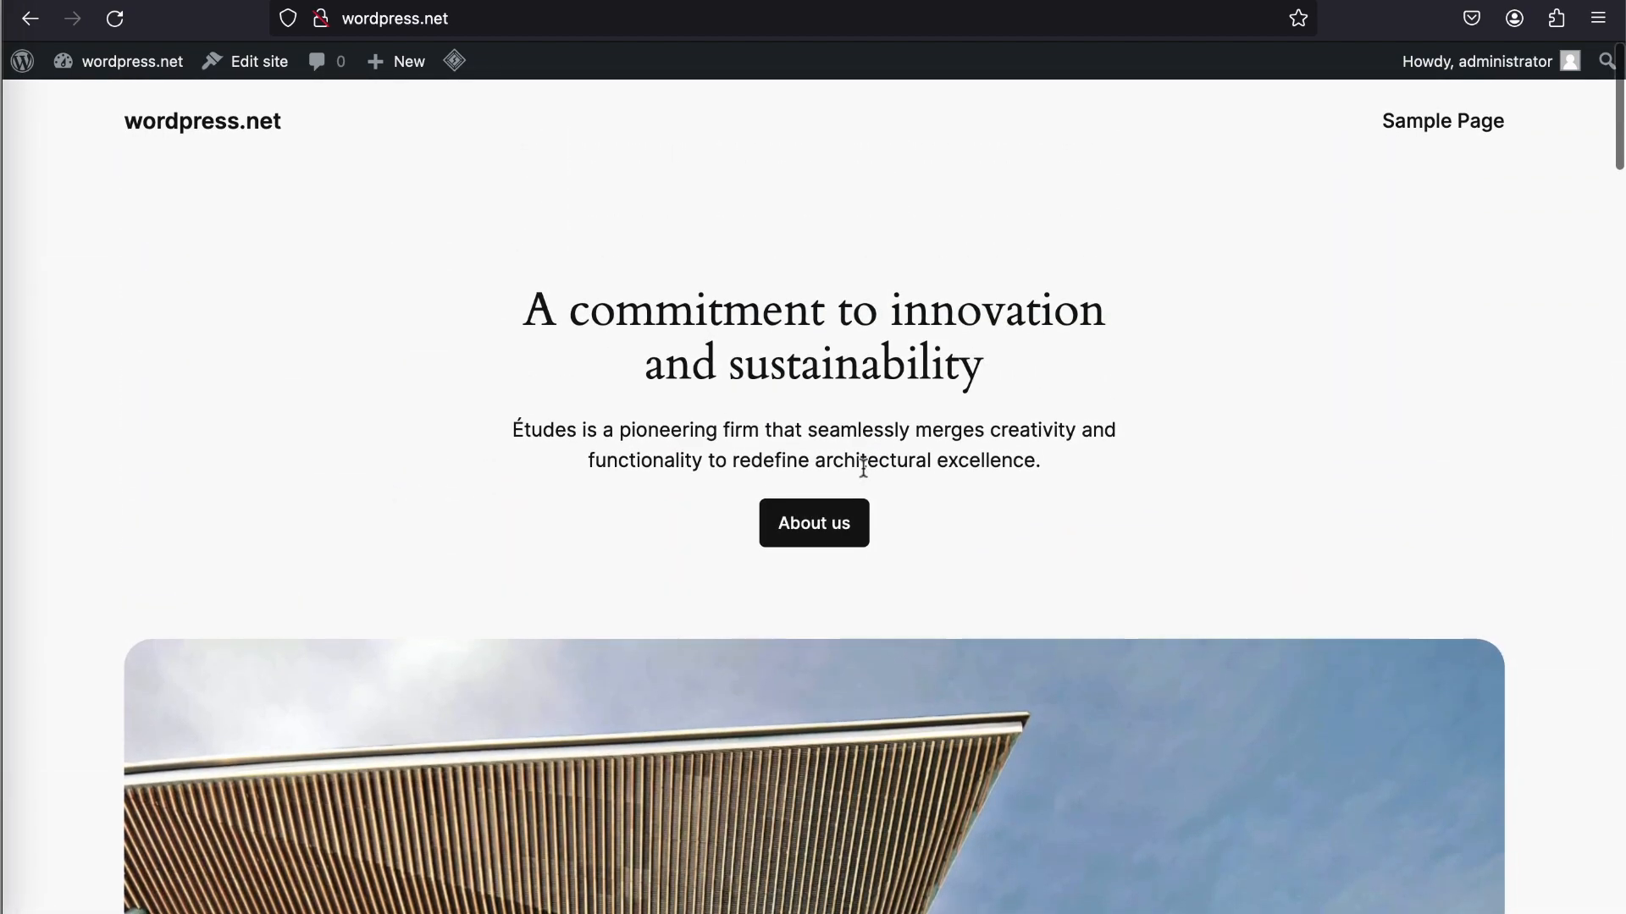